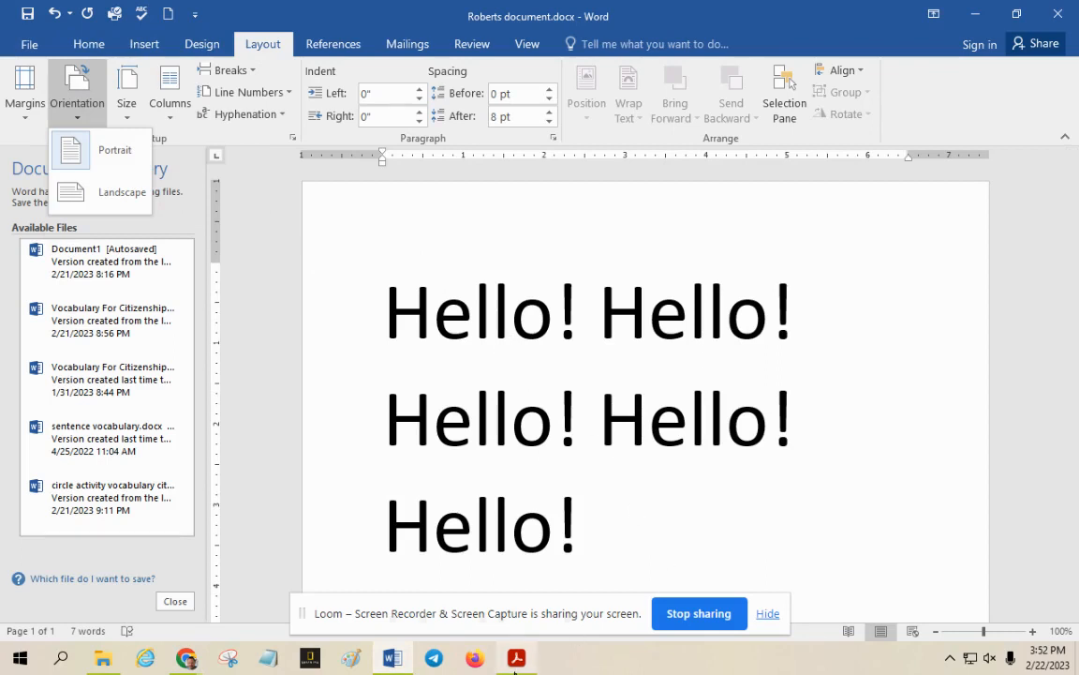
Switch to the lesson PDF in Acrobat Reader and go back to the Do It Together 1 and Model & Explain 2 sections on page 3
click(516, 657)
scroll(801, 389, up, 3)
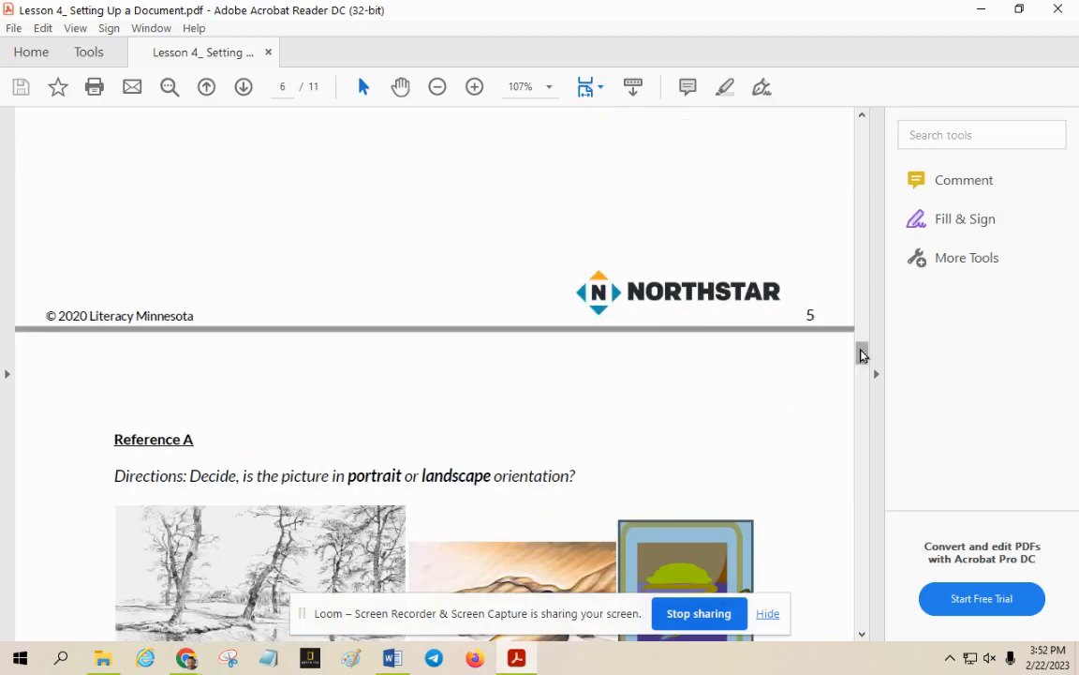
drag(862, 354, 863, 246)
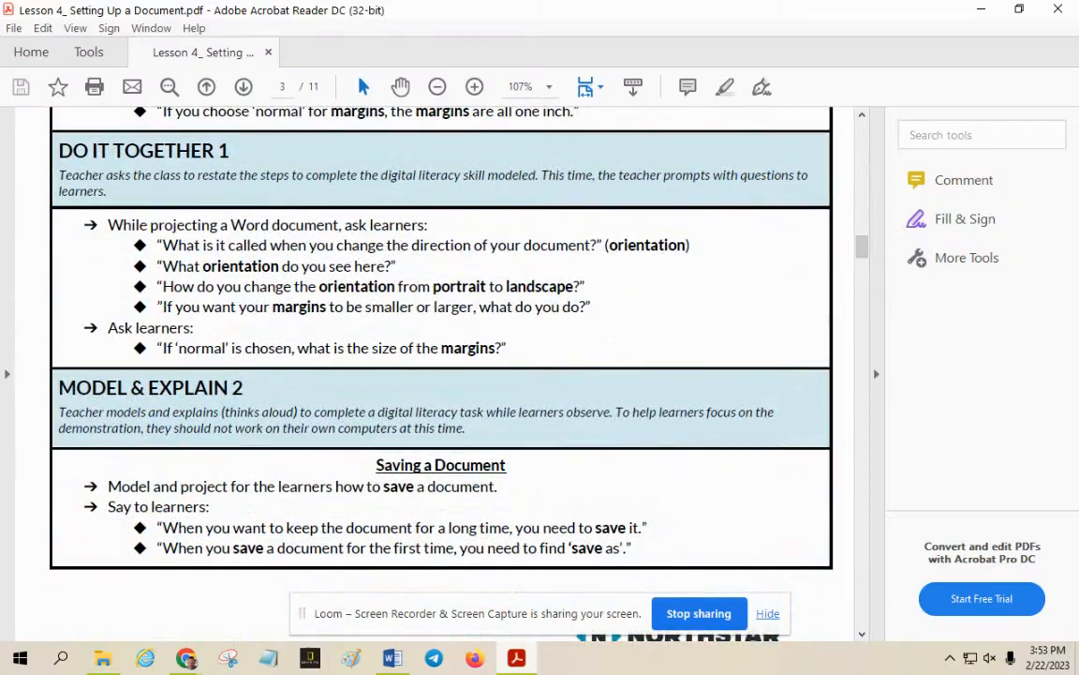
Switch to Chrome, hide the screen-sharing notice and bring up the Microsoft Word, Lesson 4: Setting Up a Document Google Doc
mouse_move(190, 663)
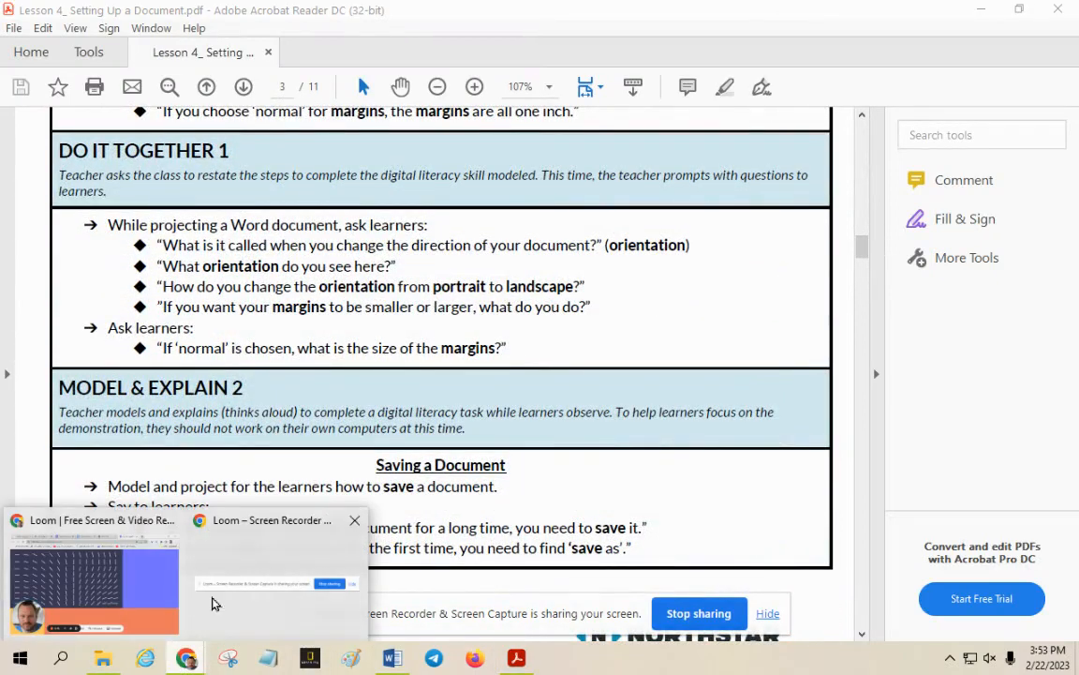
click(150, 529)
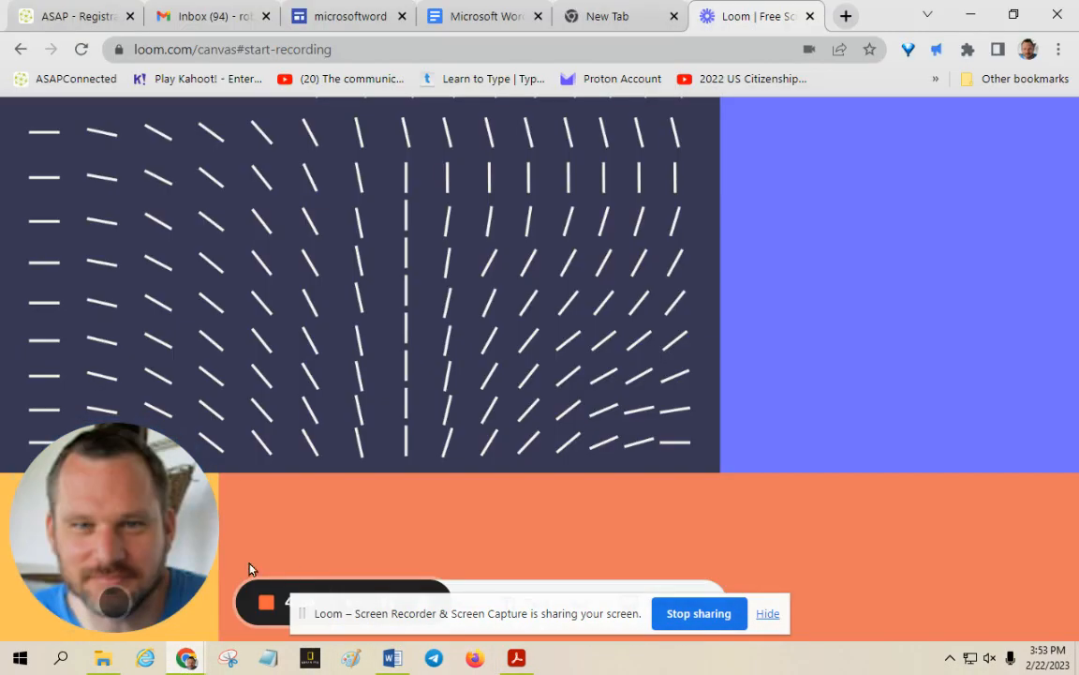
click(768, 614)
click(388, 605)
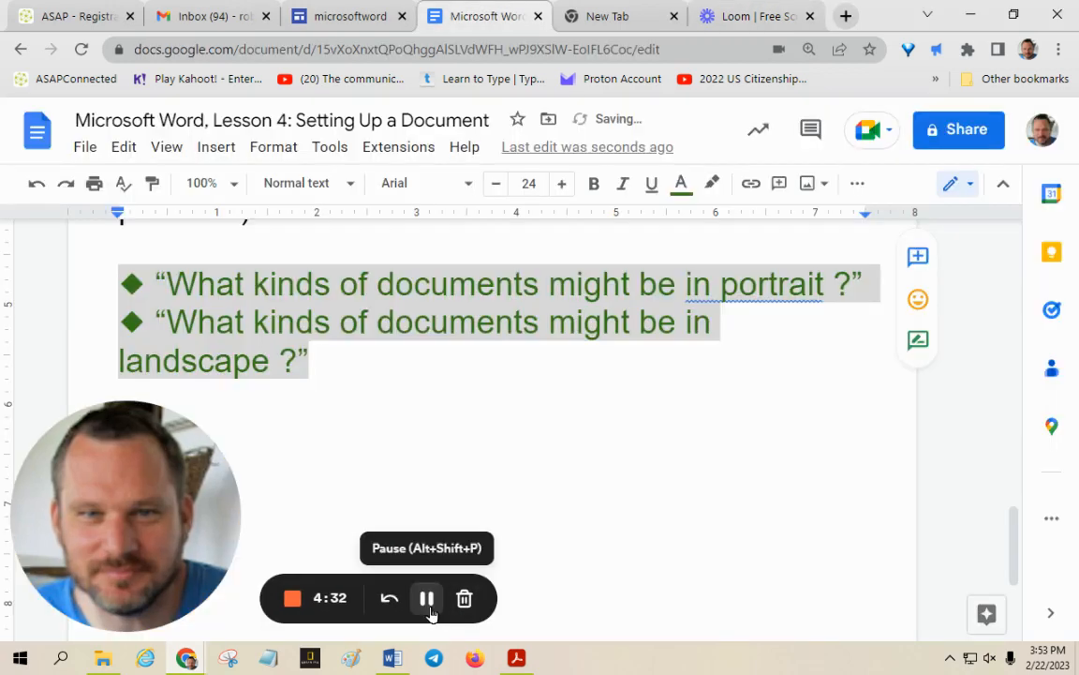
Delete the space before the question mark after "landscape" and highlight the word "Margins" in the lesson document
click(475, 320)
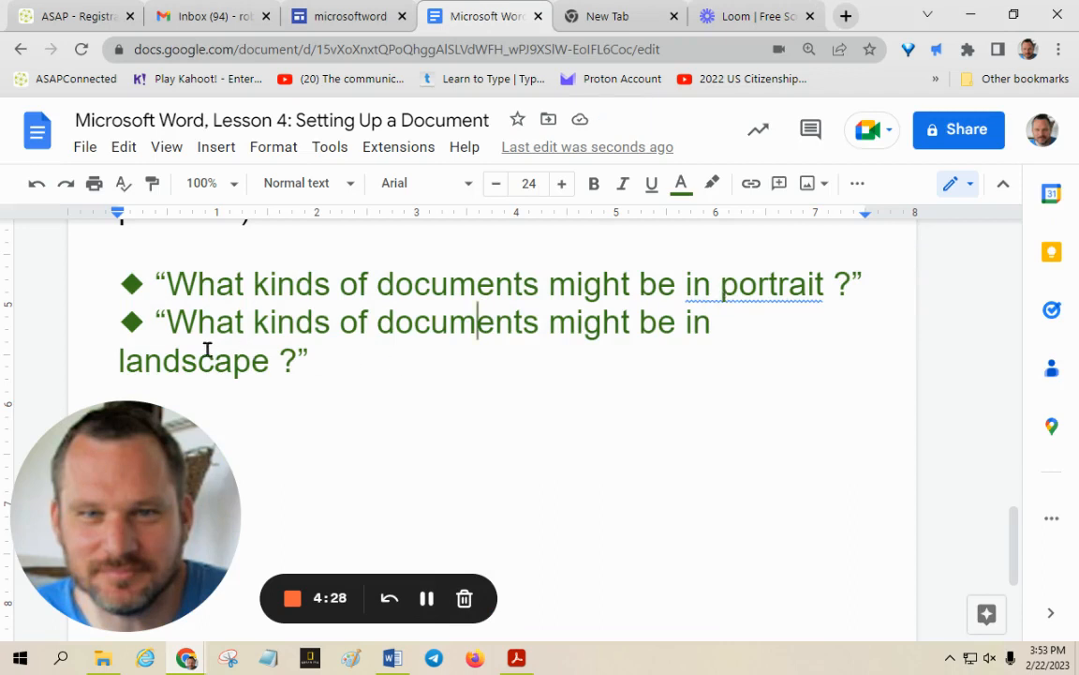
click(275, 363)
key(BackSpace)
click(426, 598)
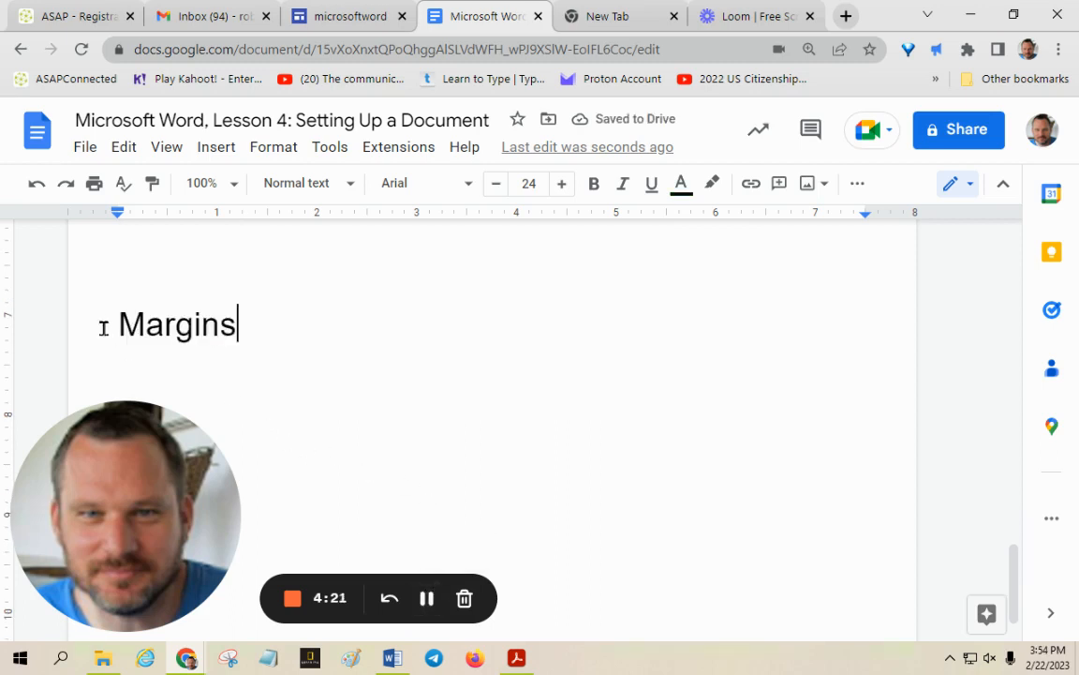
drag(118, 323, 287, 351)
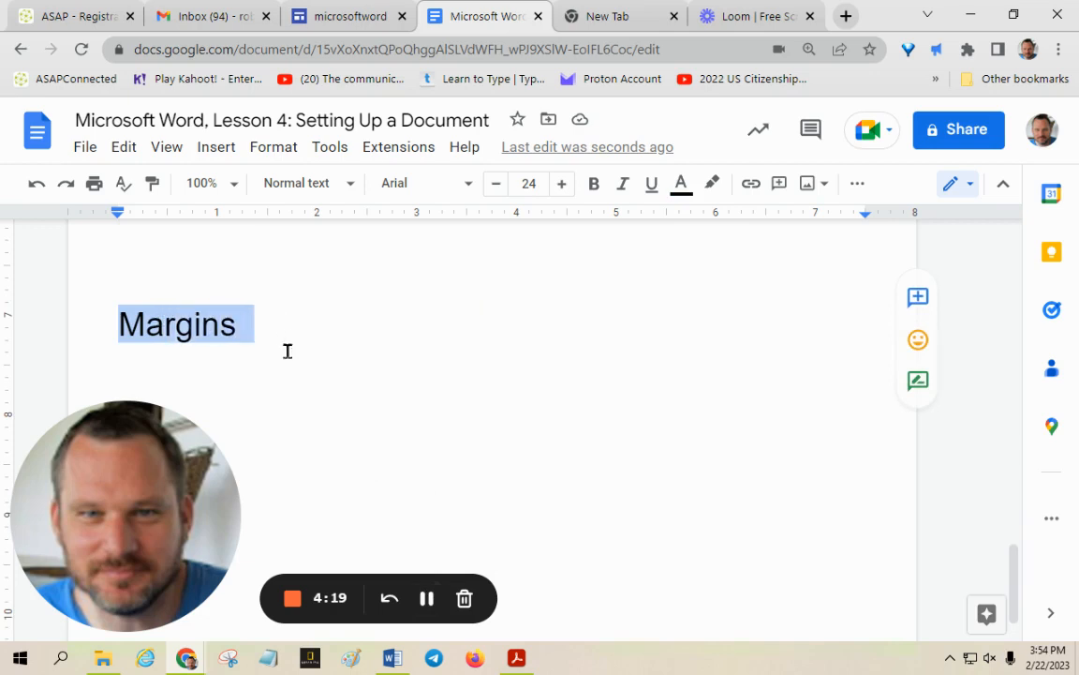
Switch to the Word document of Hello! lines and apply the Normal margins preset of 1" on all sides
click(391, 662)
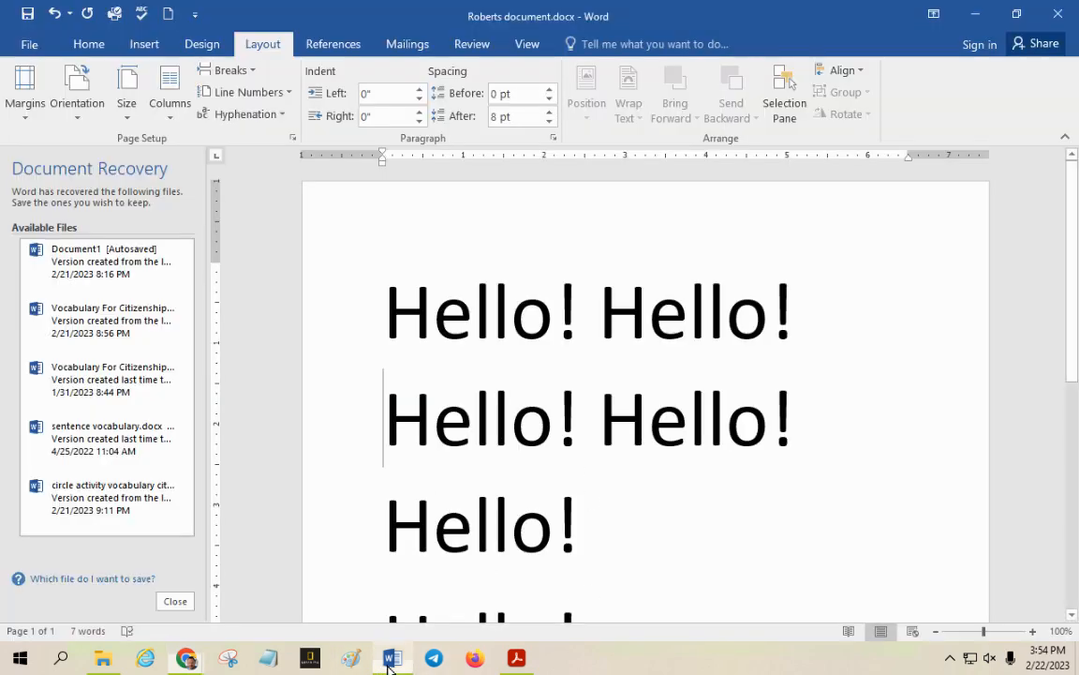
click(439, 330)
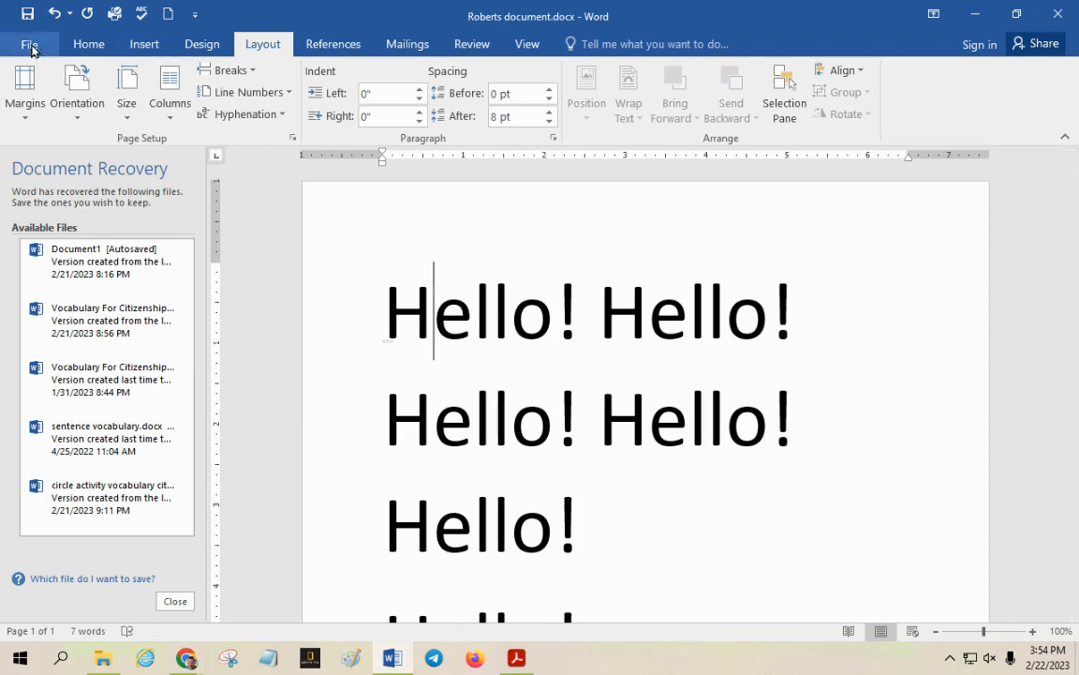
click(89, 43)
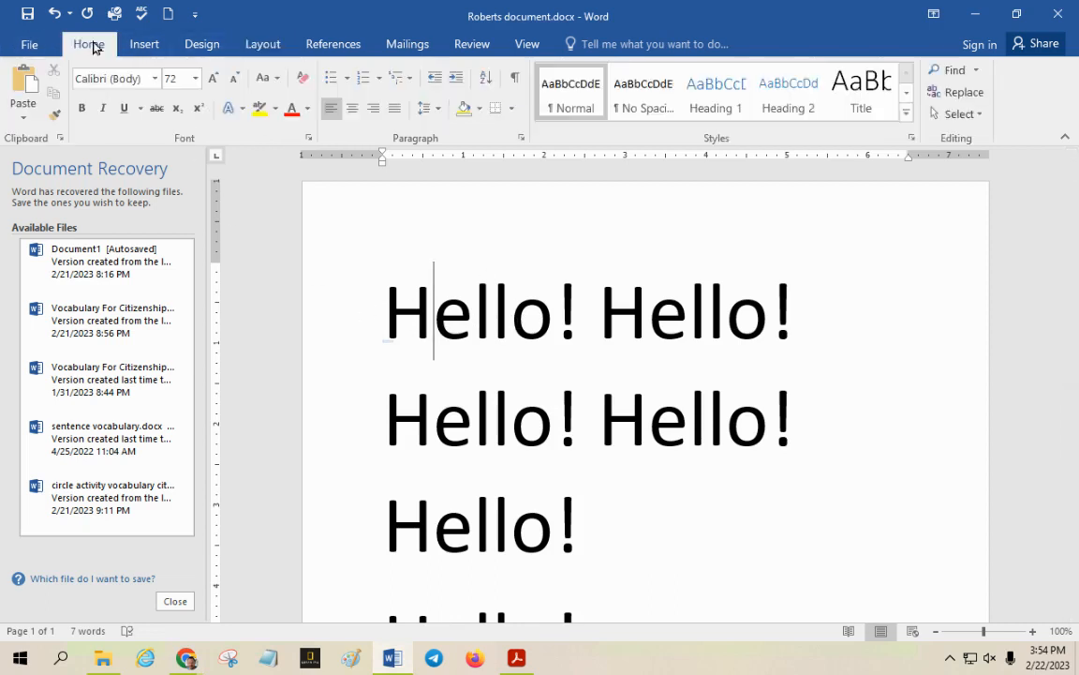
click(258, 44)
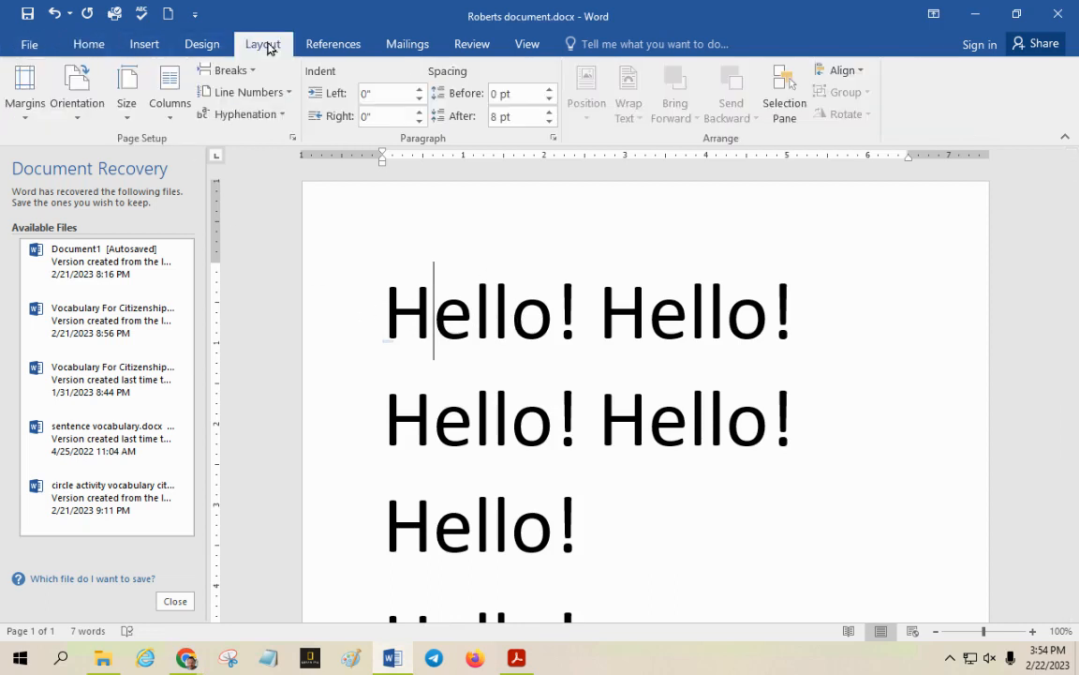
click(25, 94)
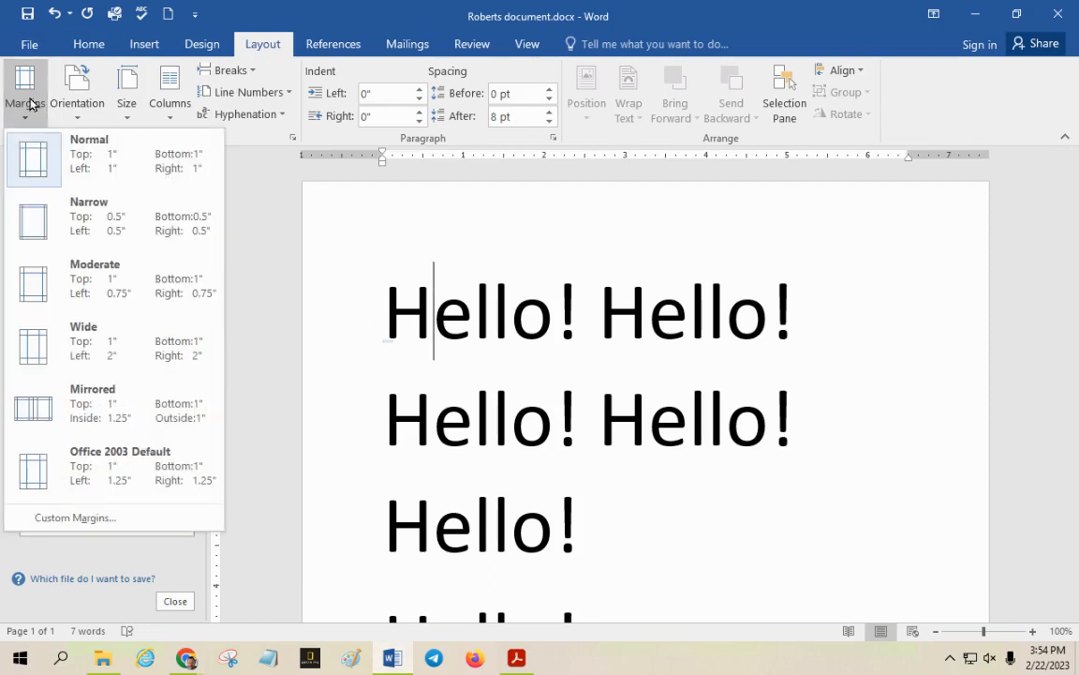
click(31, 154)
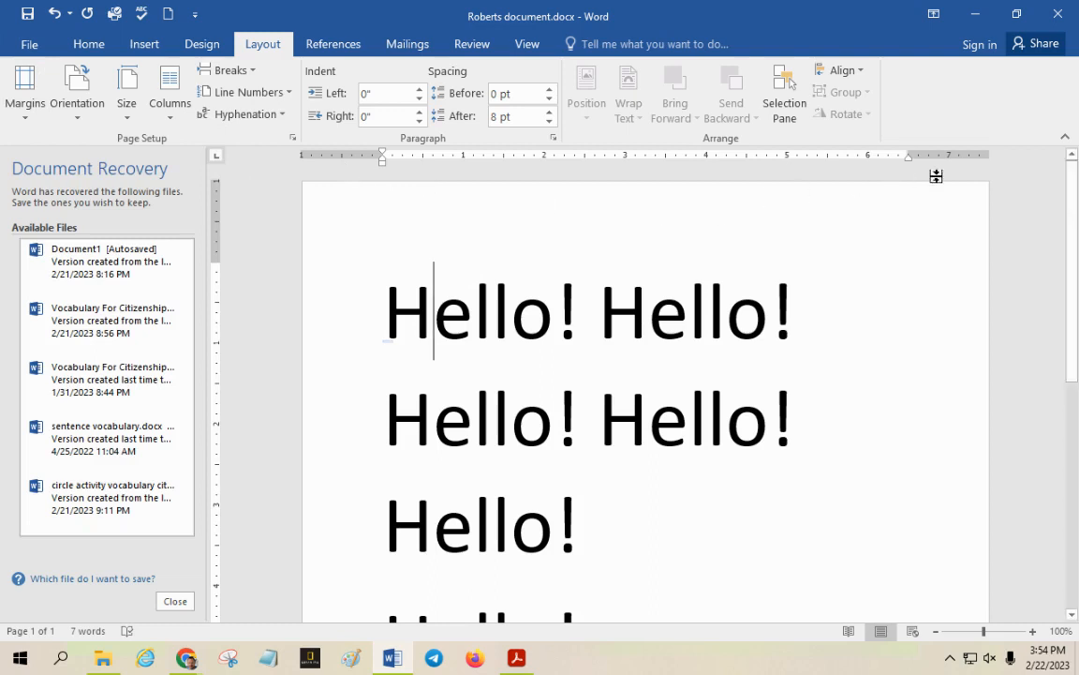
Examine the margins down the page and apply the Narrow preset of 0.5" on all sides
scroll(290, 330, down, 5)
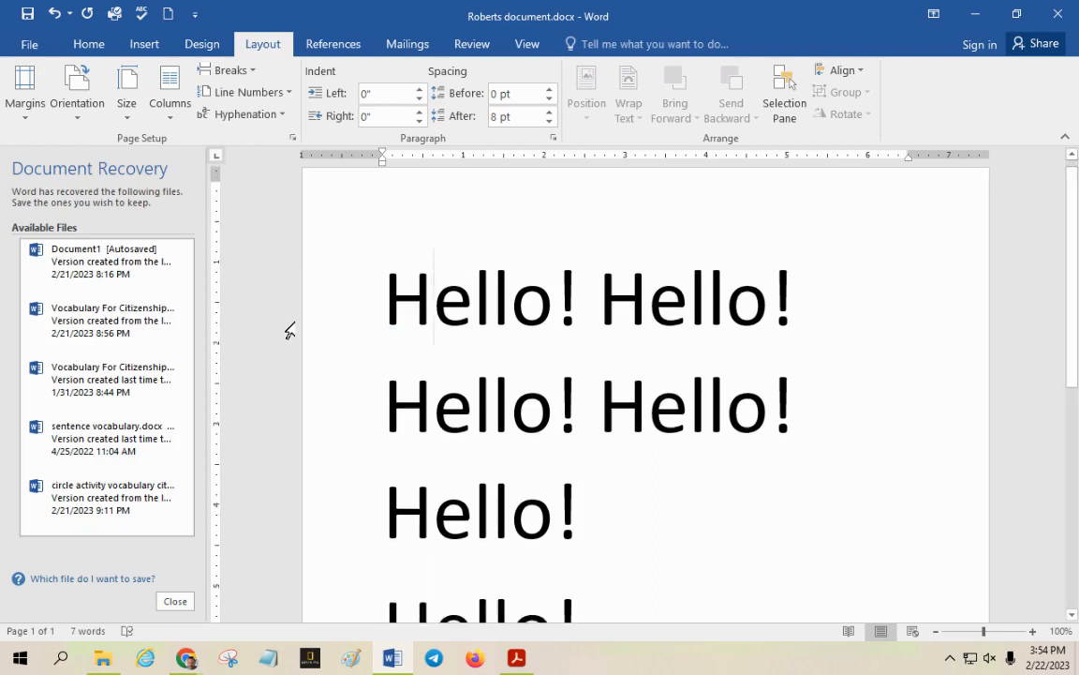
scroll(292, 342, down, 3)
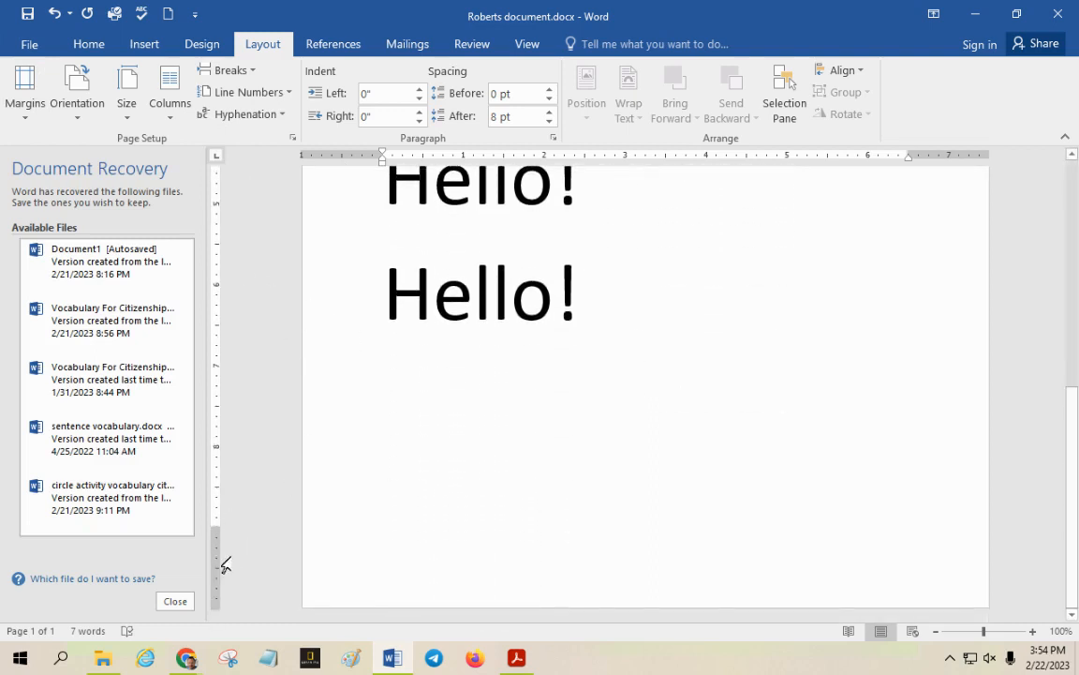
scroll(265, 475, up, 8)
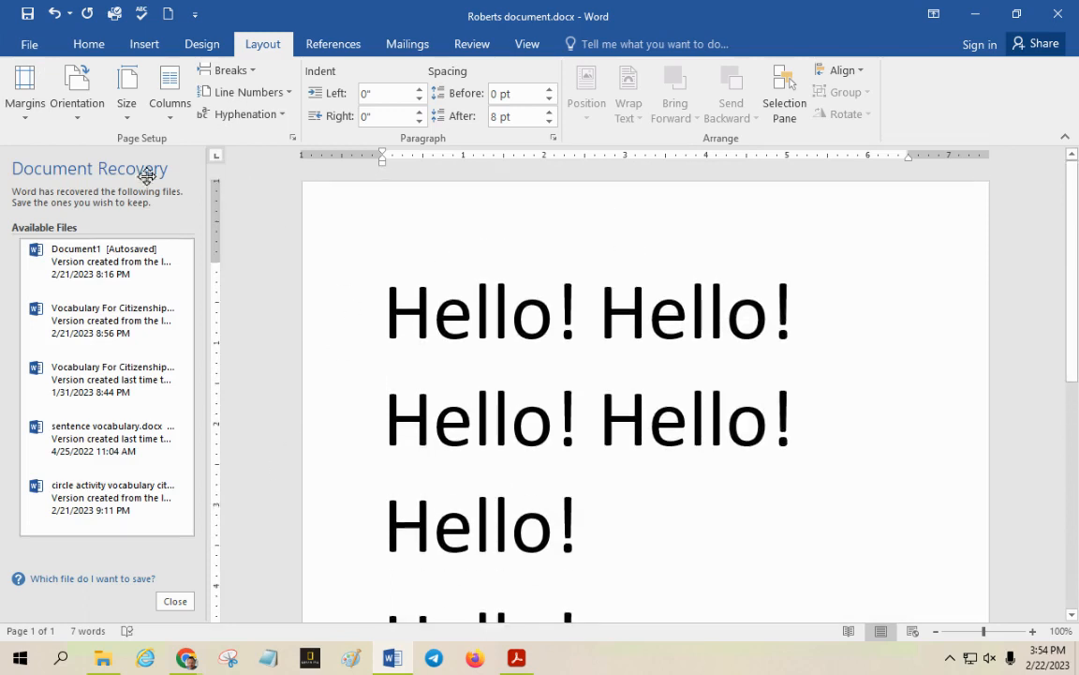
click(24, 93)
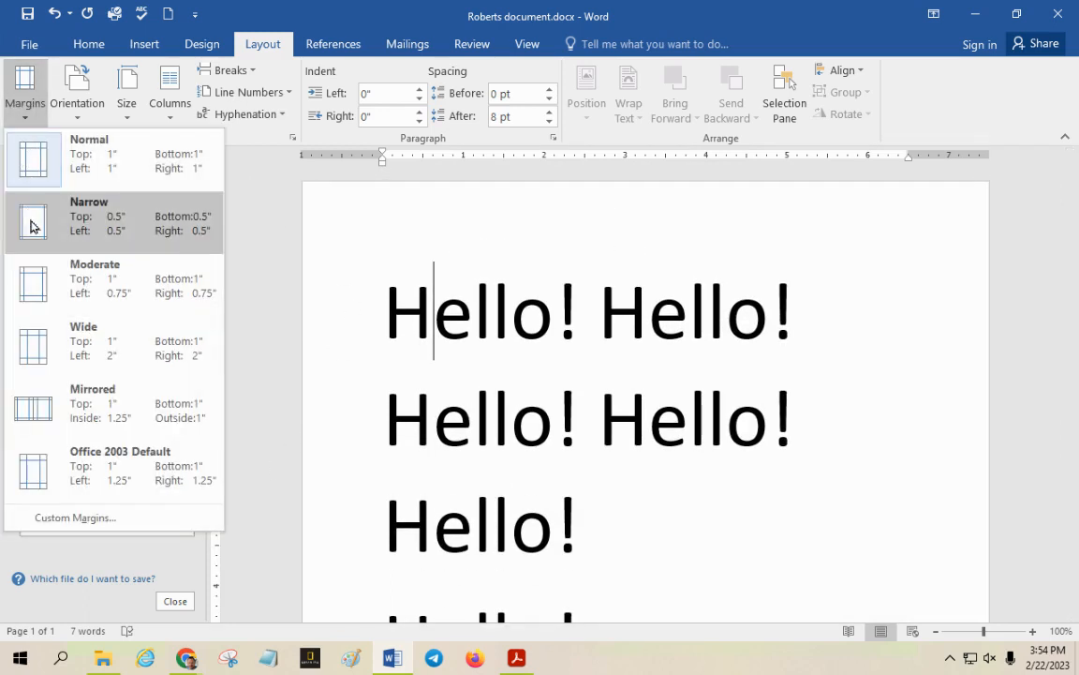
click(118, 223)
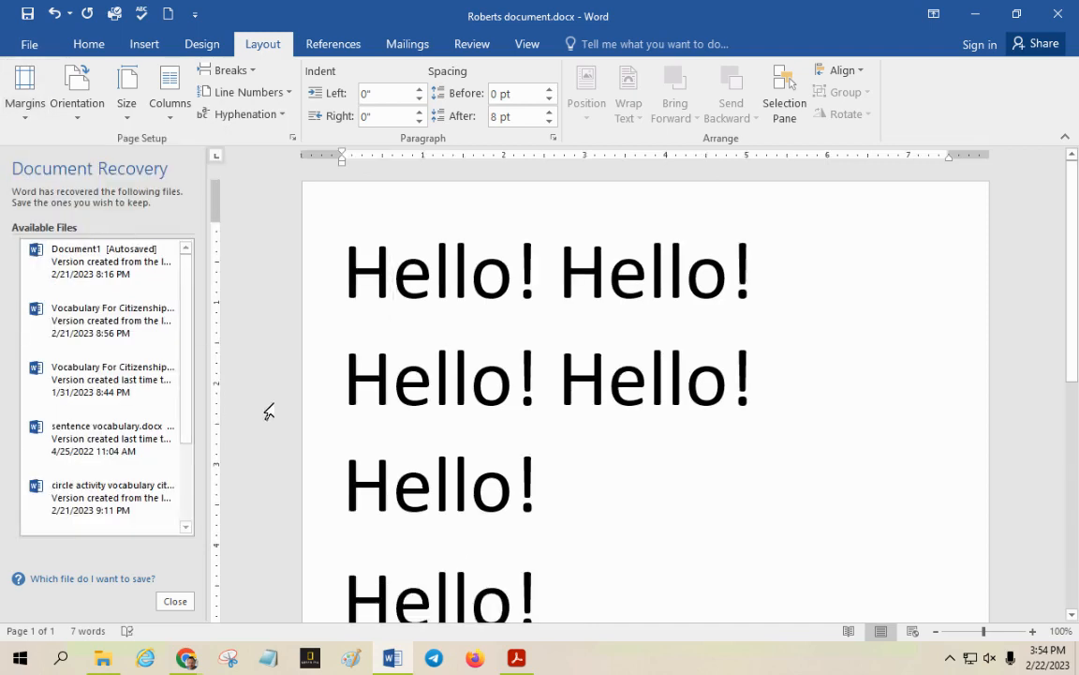
Set the font size of the first paragraph, containing five Hello! words, to 48
click(345, 392)
key(BackSpace)
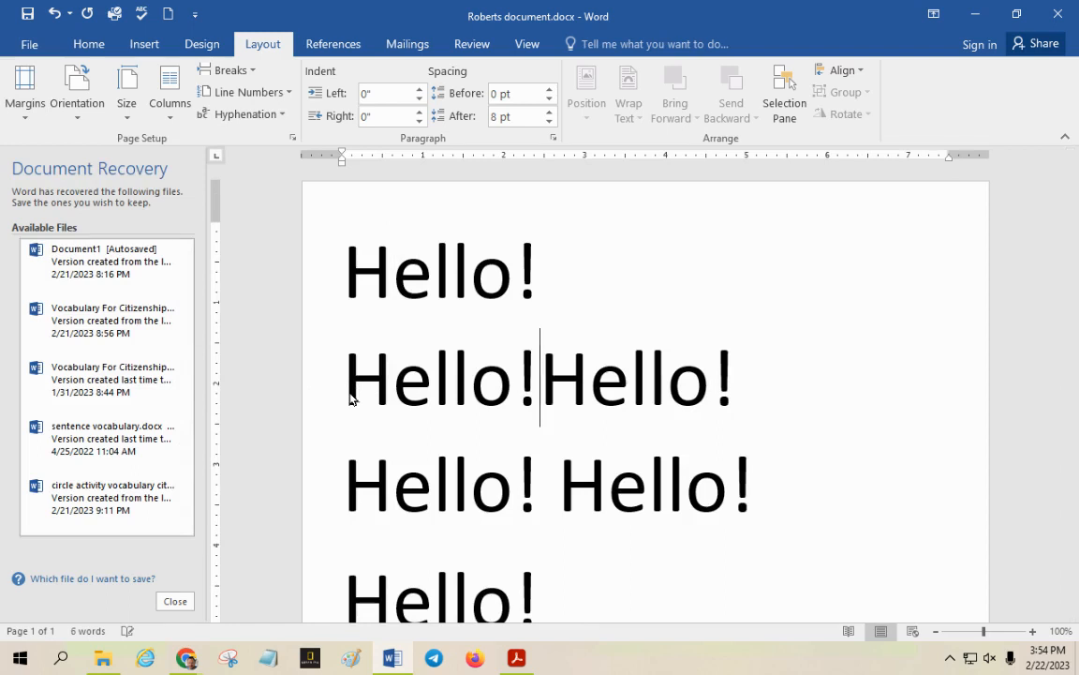
drag(770, 502, 318, 282)
click(544, 403)
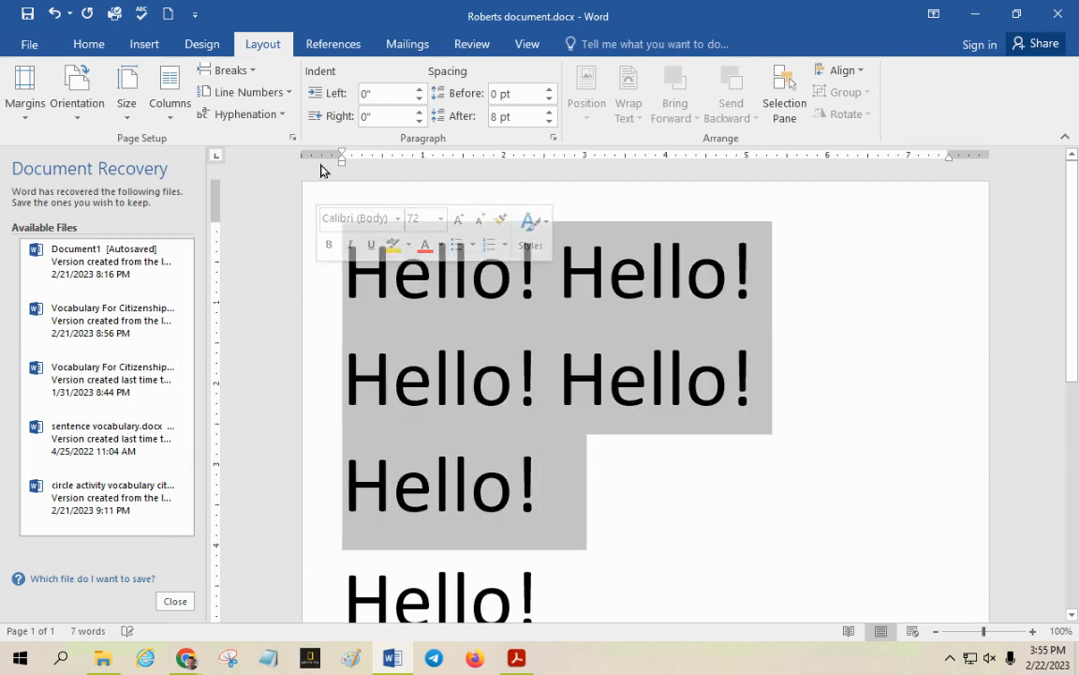
click(89, 45)
click(195, 78)
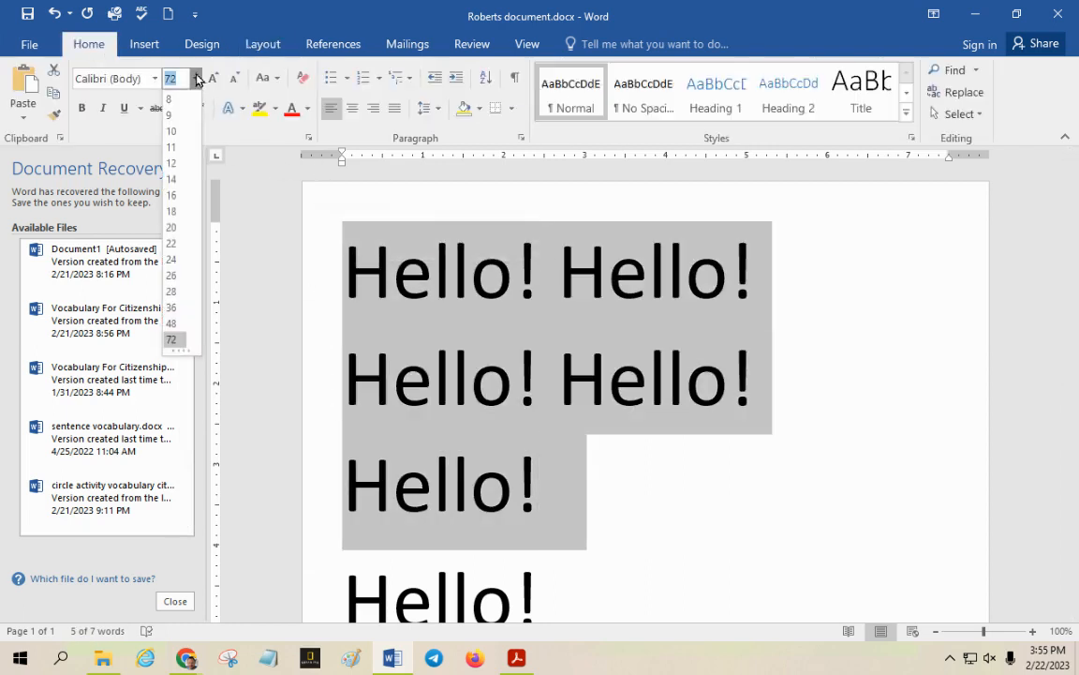
click(172, 324)
click(592, 389)
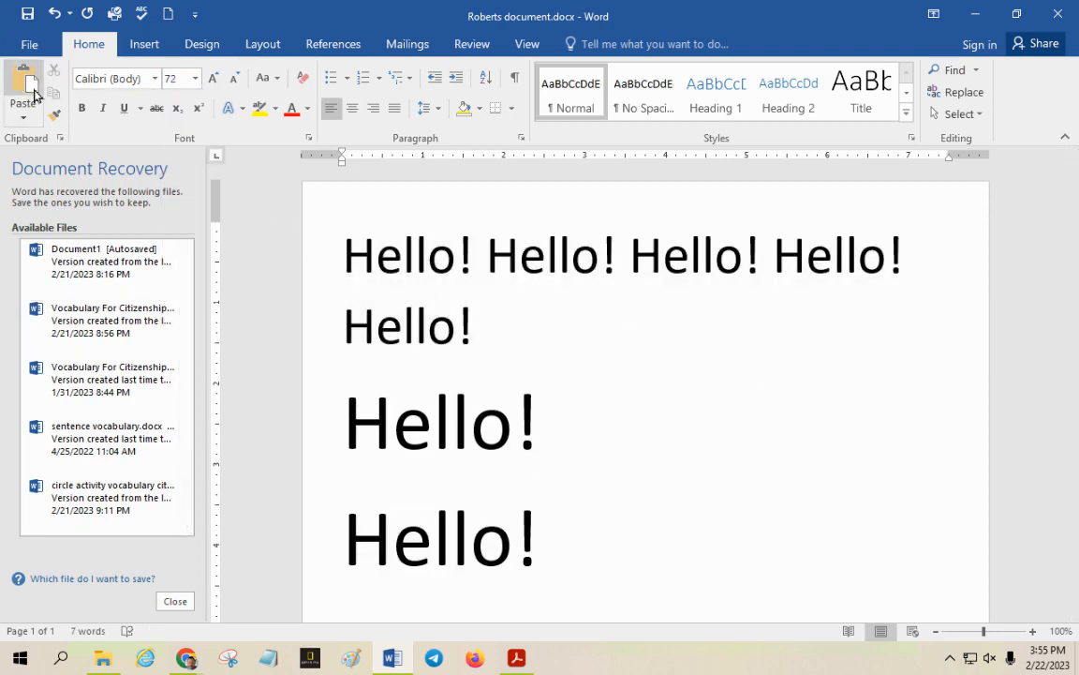
Reapply the Narrow margins preset to the document with the resized text
click(276, 44)
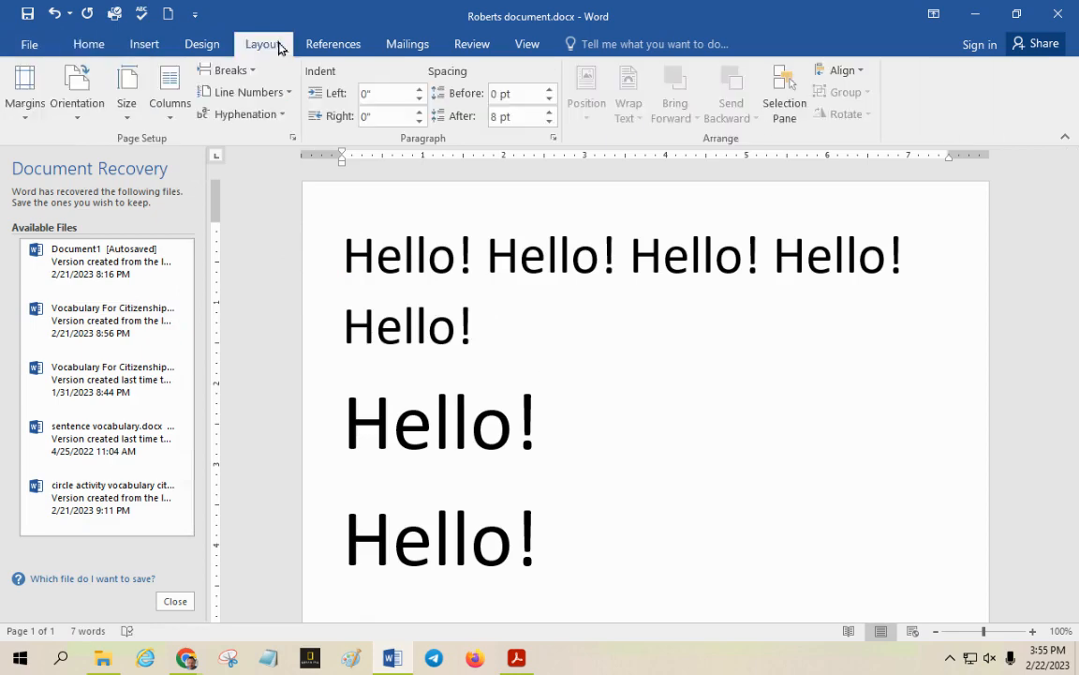
click(38, 89)
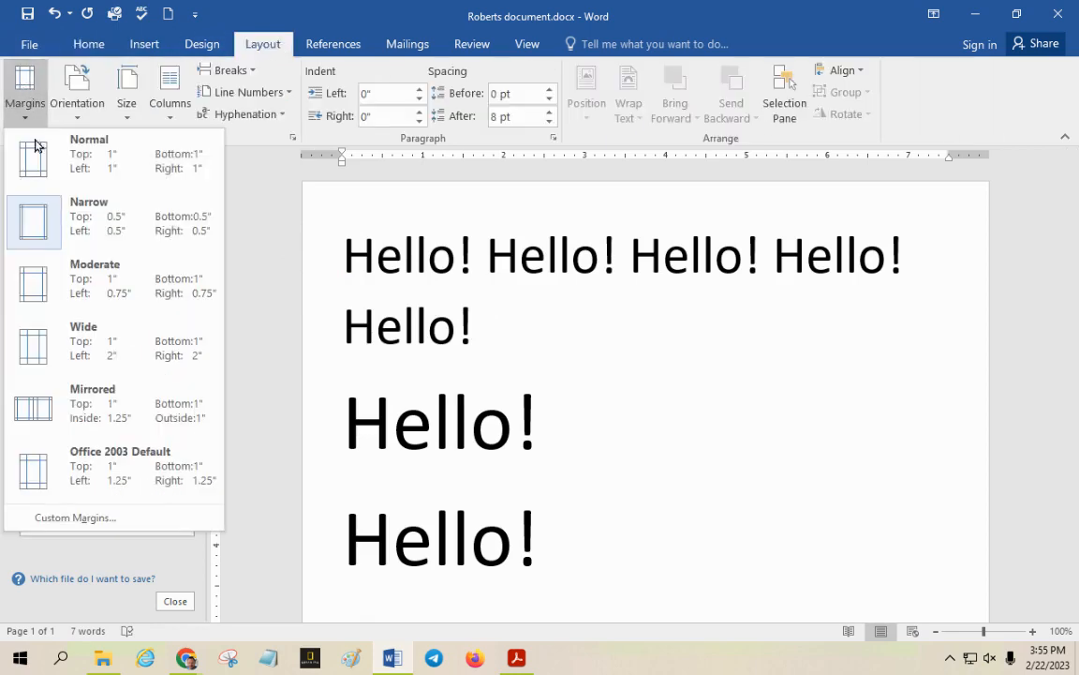
click(45, 225)
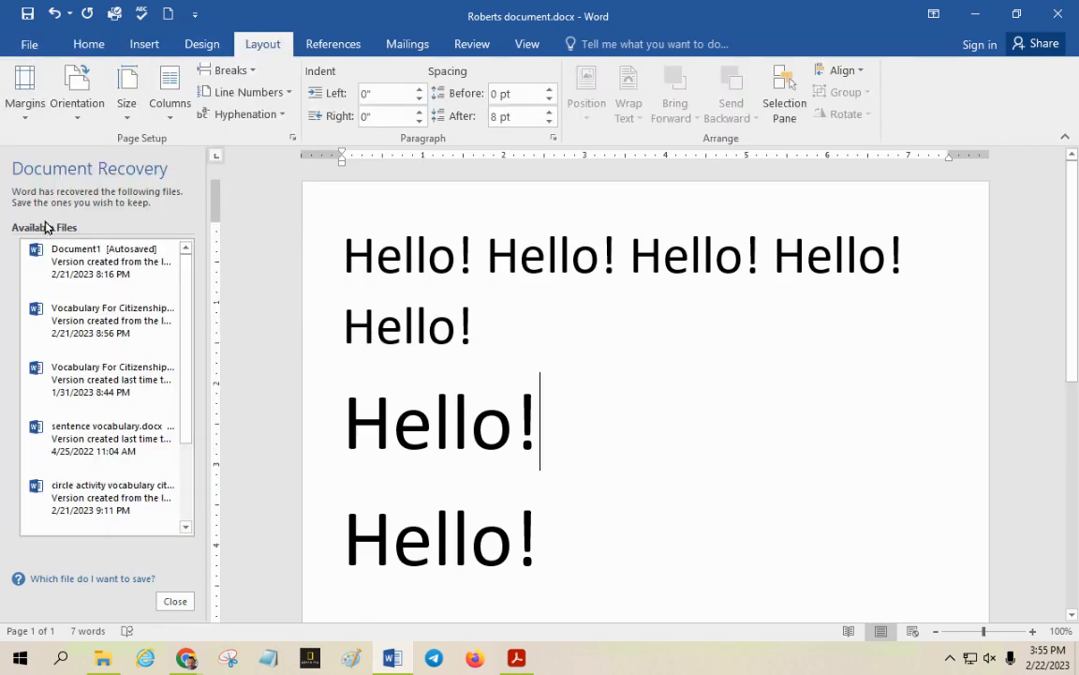
Change the page margins to the Normal preset of 1" on all sides
click(28, 96)
click(45, 148)
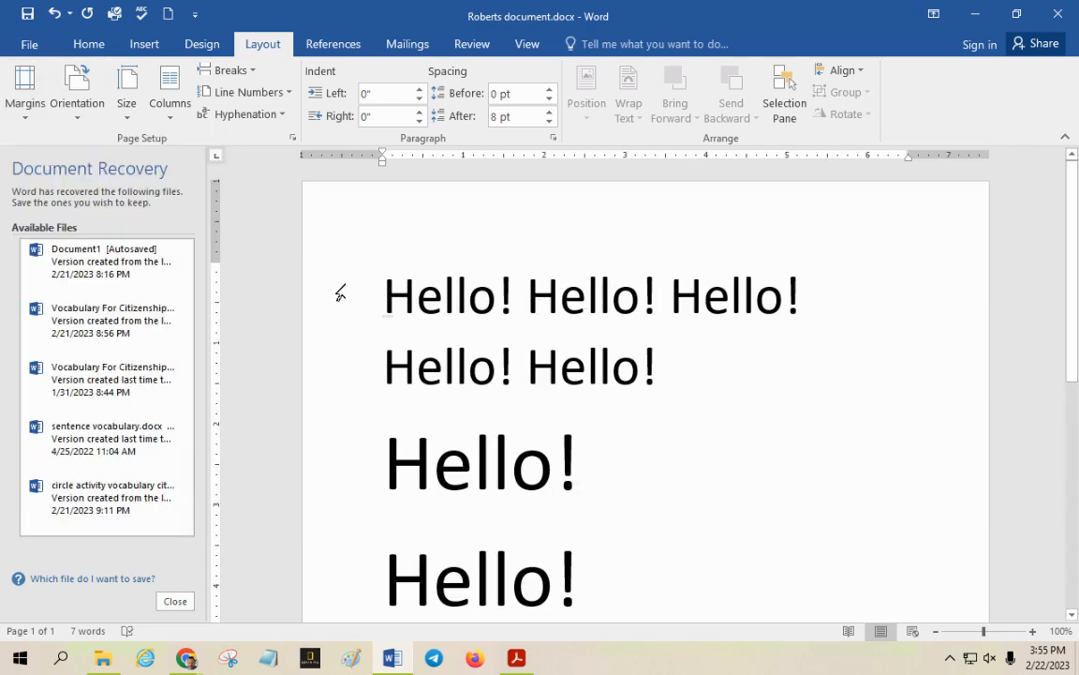
click(25, 93)
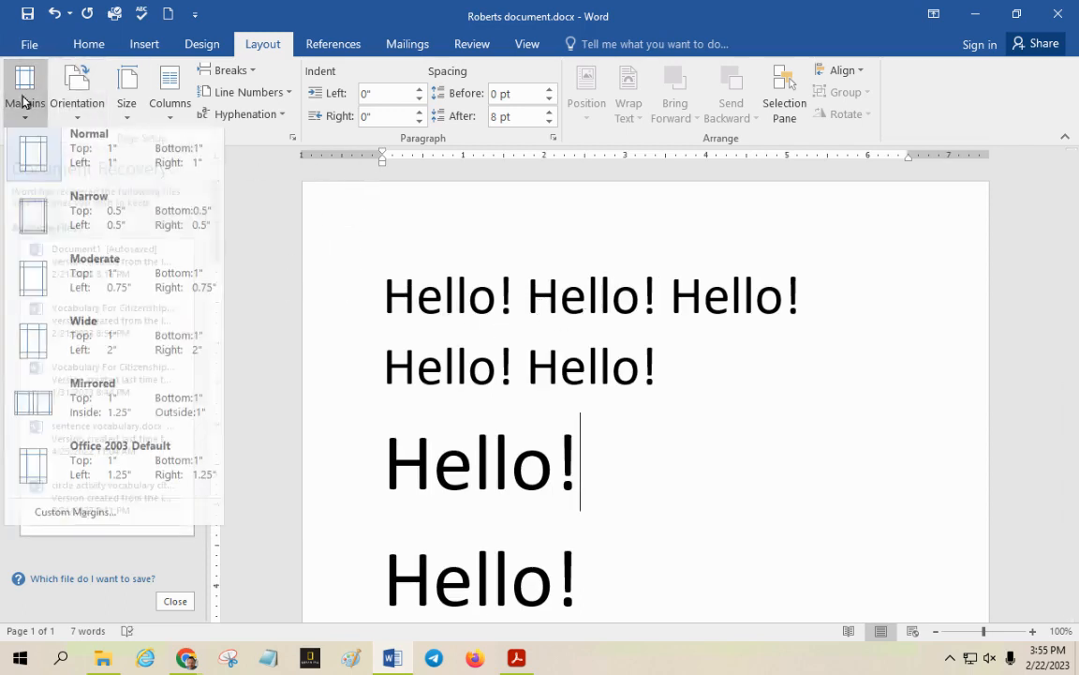
click(31, 150)
Apply the Narrow margins preset and replace it with the Wide preset of 2" left and right
click(28, 103)
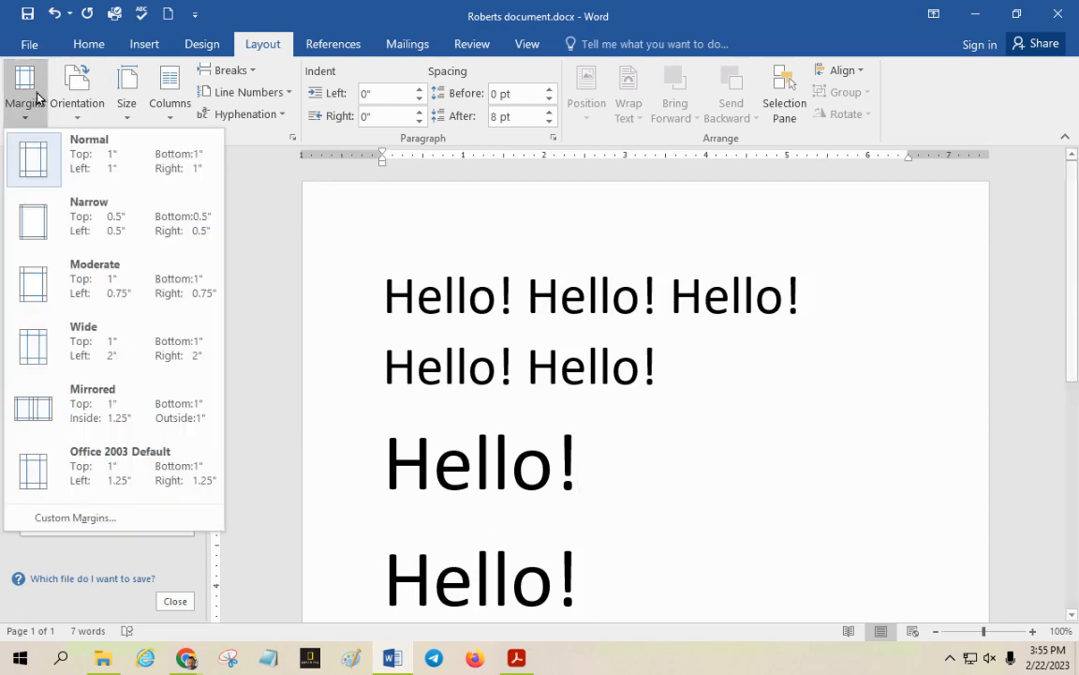
click(34, 234)
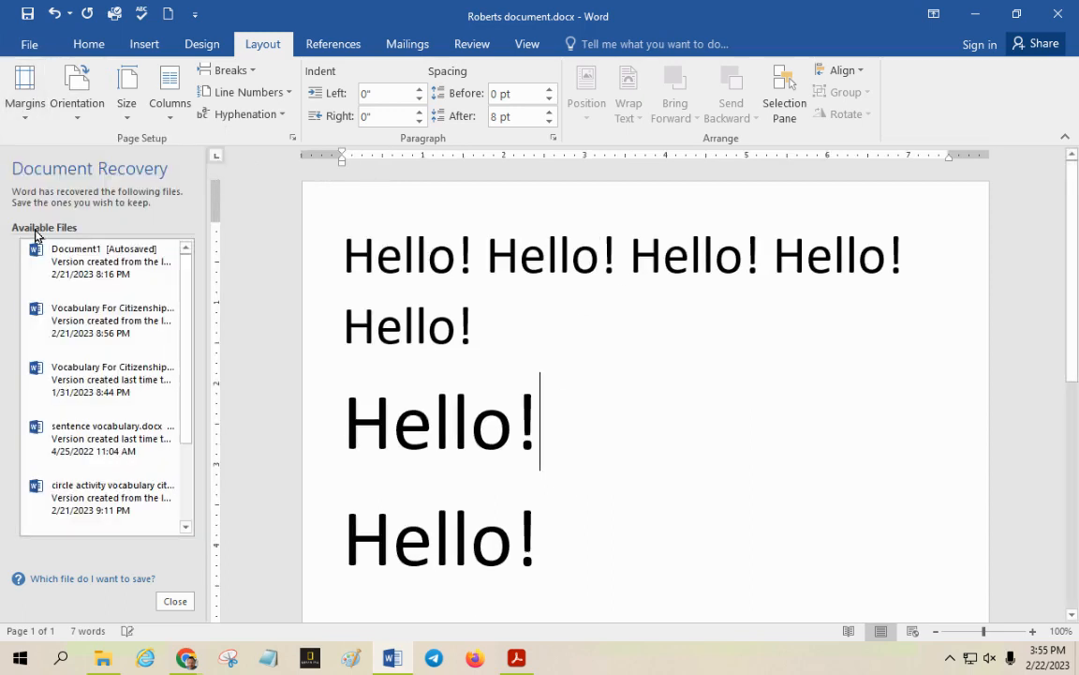
click(28, 95)
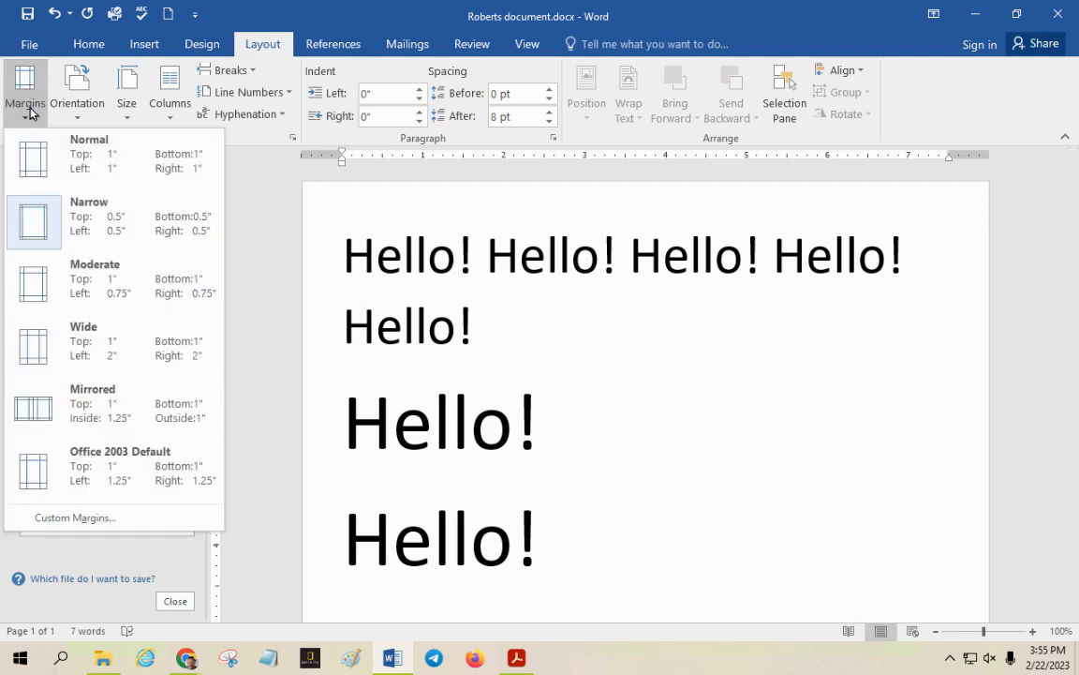
click(35, 348)
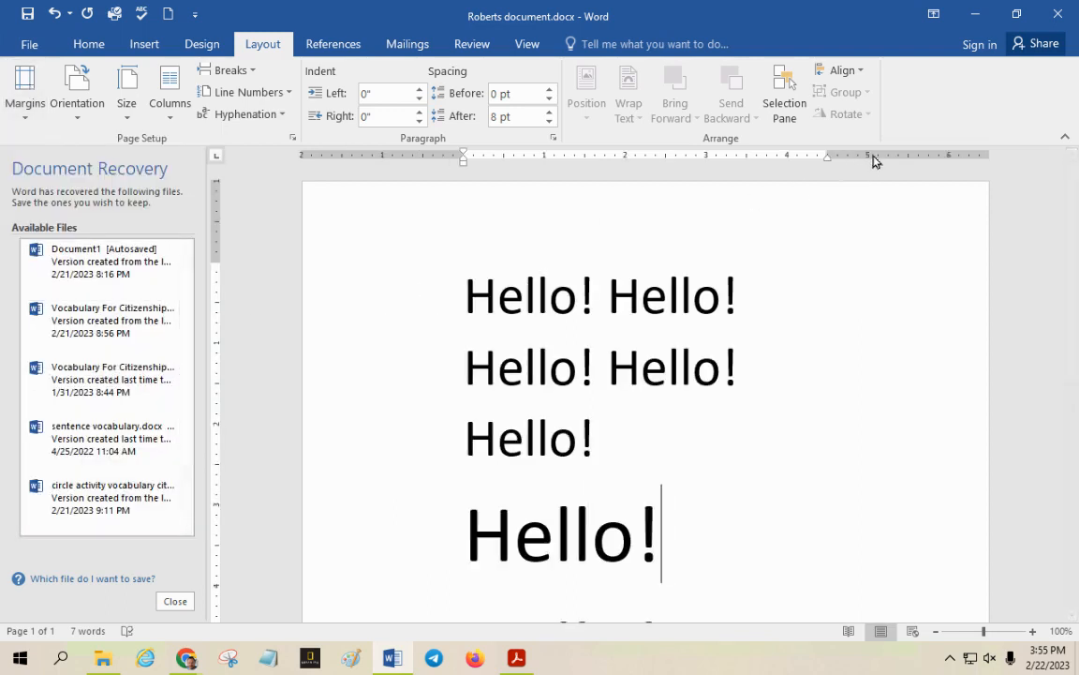
Set the page margins to the Narrow preset of 0.5" on all sides
click(21, 87)
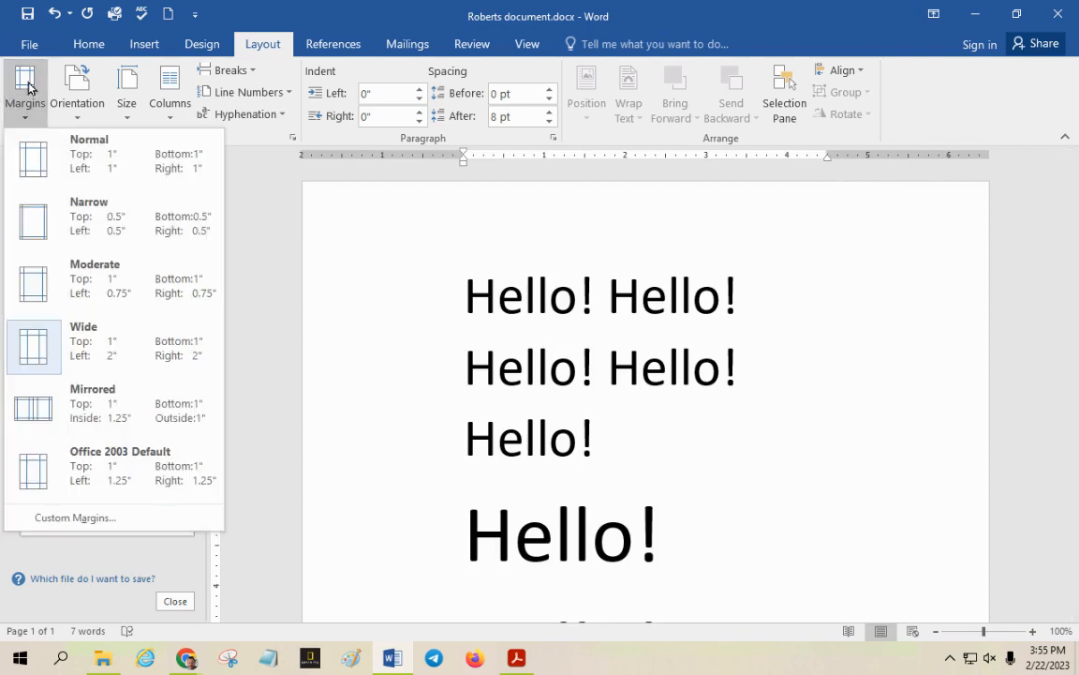
click(44, 217)
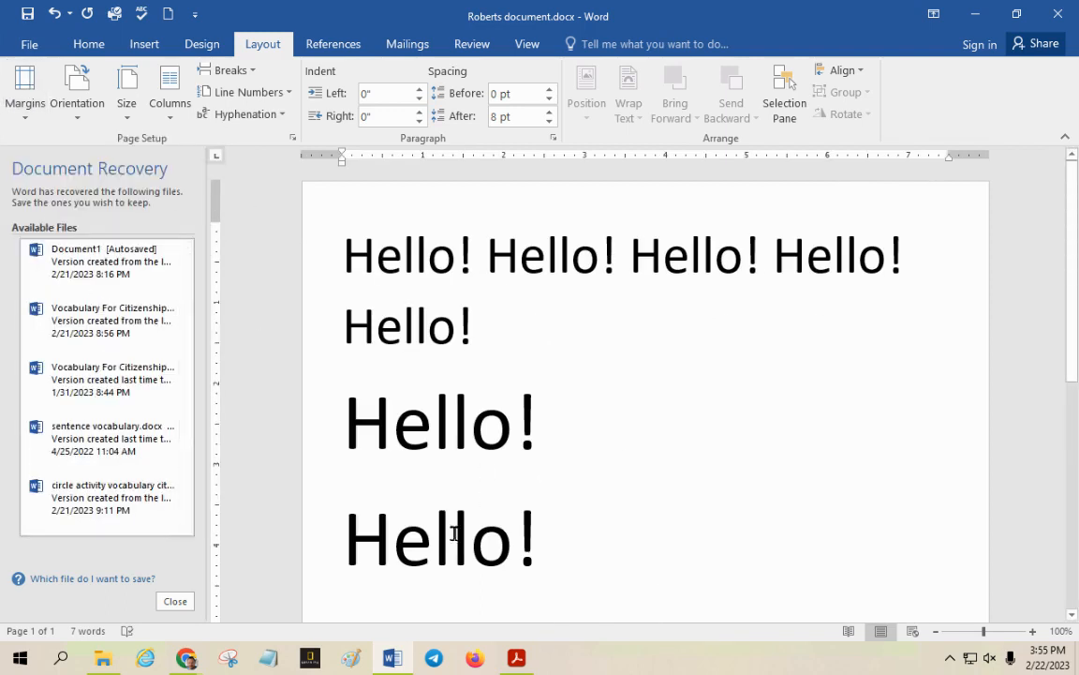
mouse_move(186, 657)
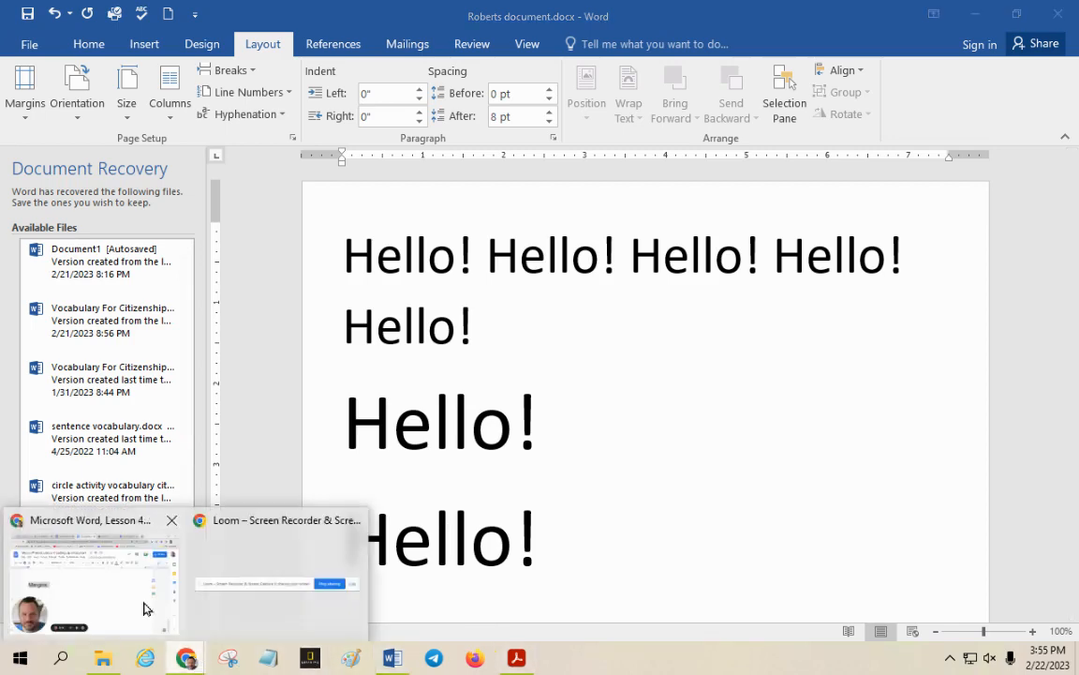
Set a custom top page margin of 0.9" for the whole document in Word
click(131, 562)
click(426, 602)
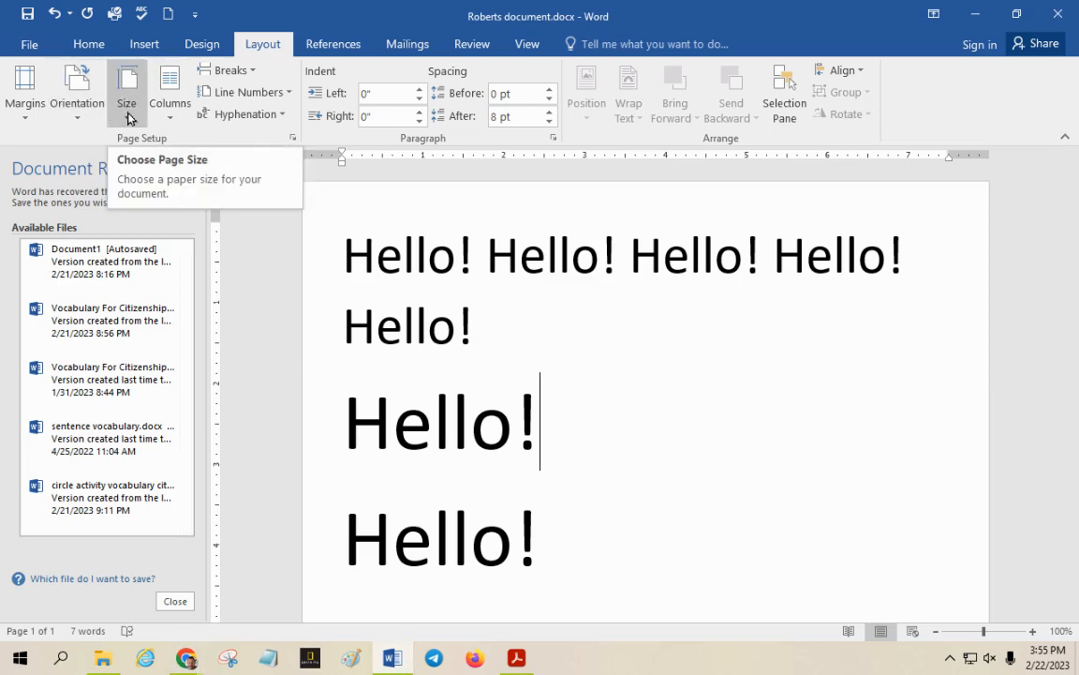
click(28, 100)
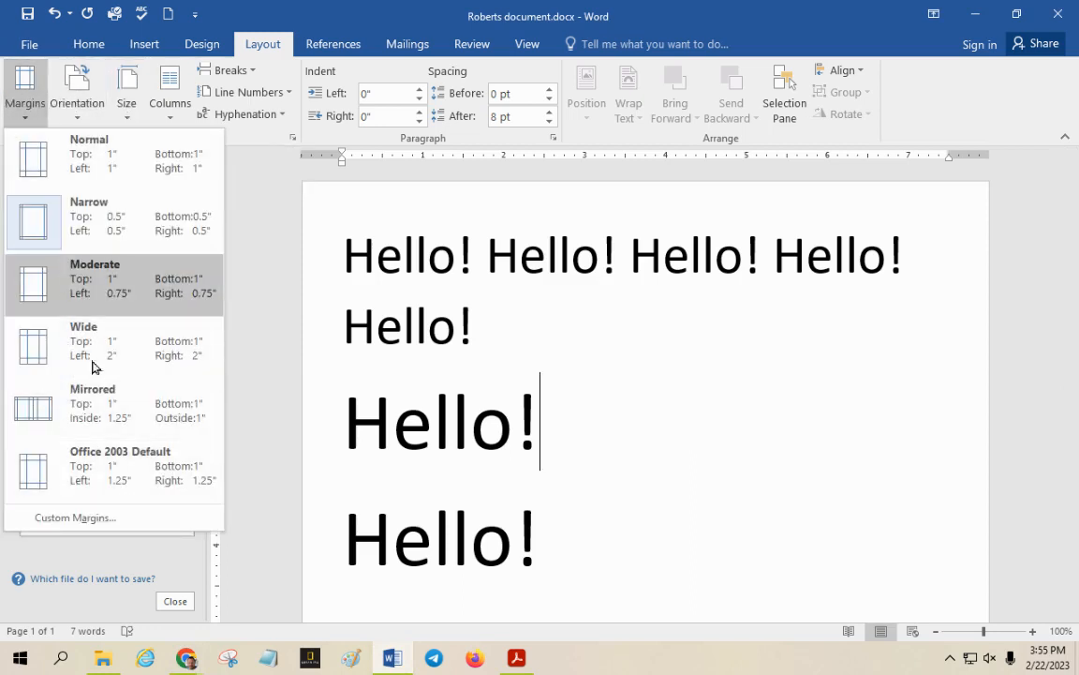
click(96, 521)
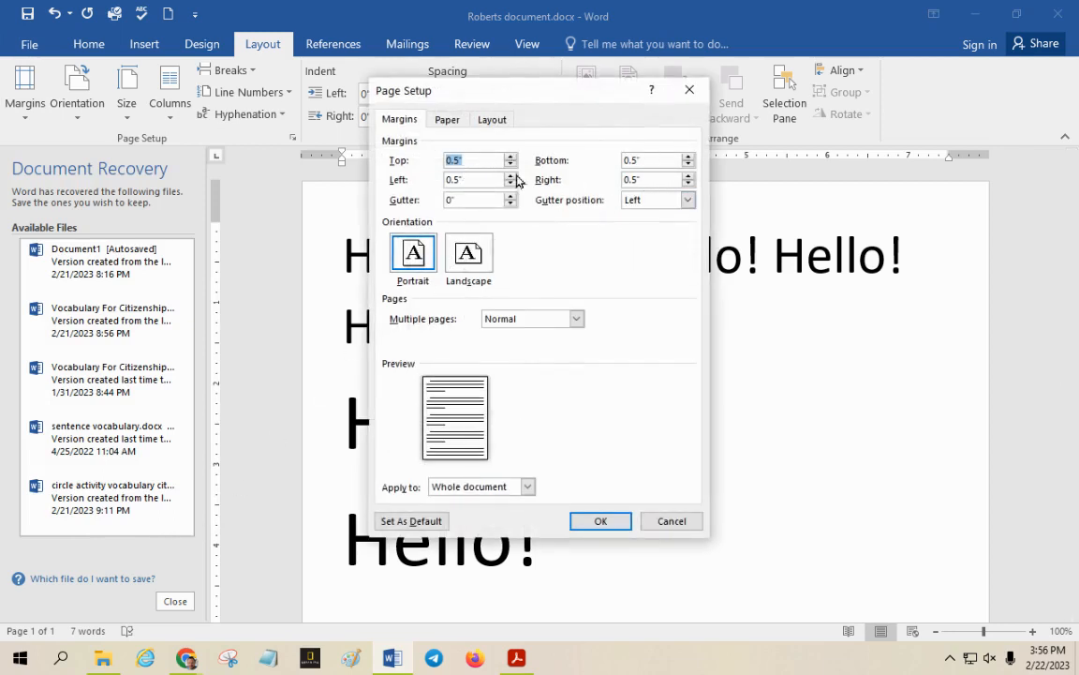
click(462, 161)
click(600, 523)
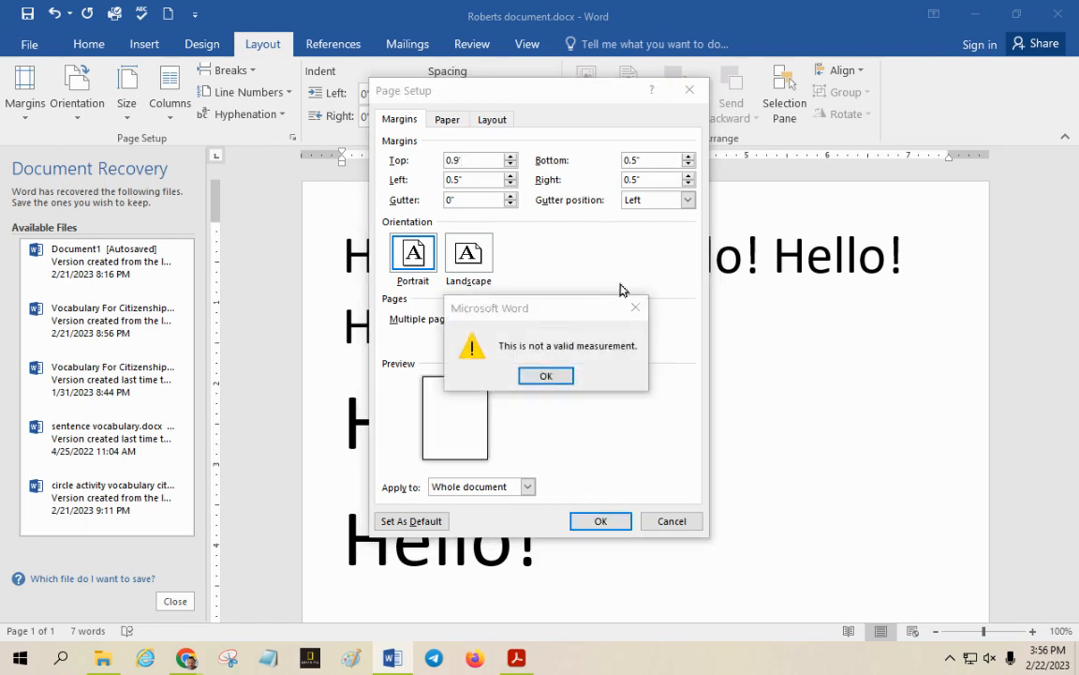
click(637, 309)
click(476, 159)
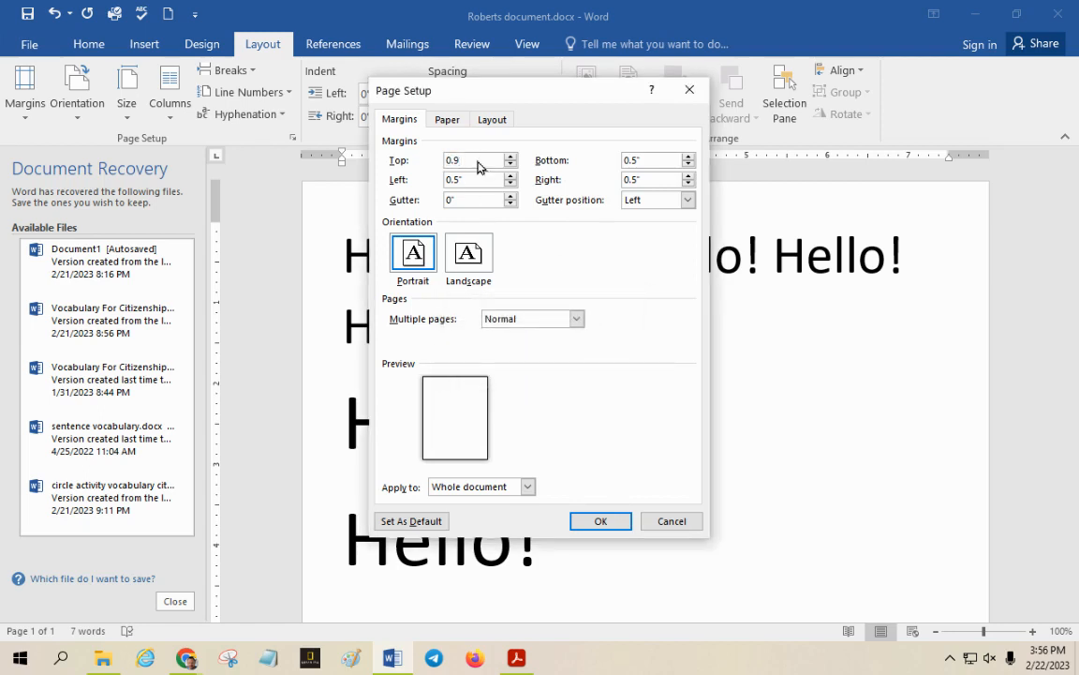
click(599, 520)
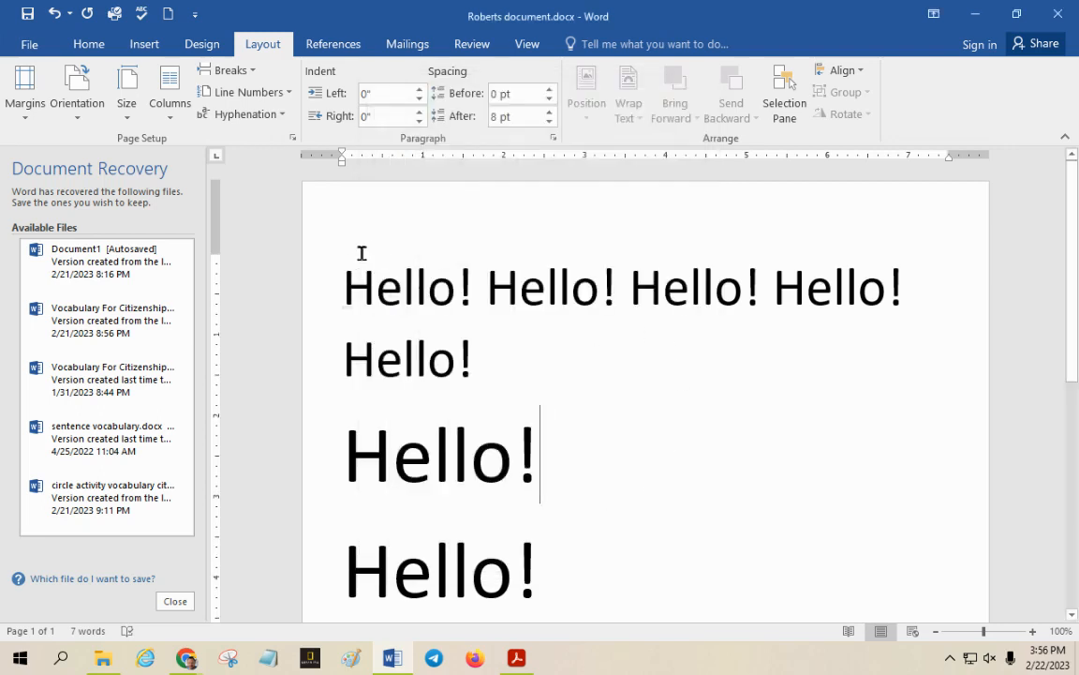
Set a custom left page margin of 1" for the whole document
drag(345, 283, 562, 556)
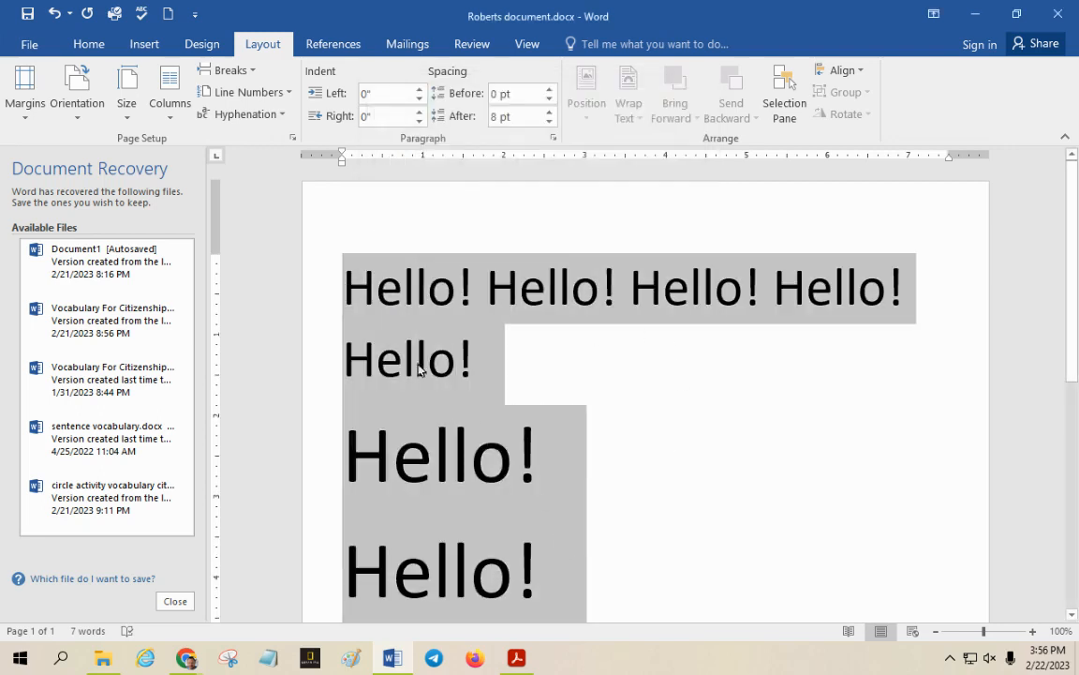
click(411, 281)
click(25, 89)
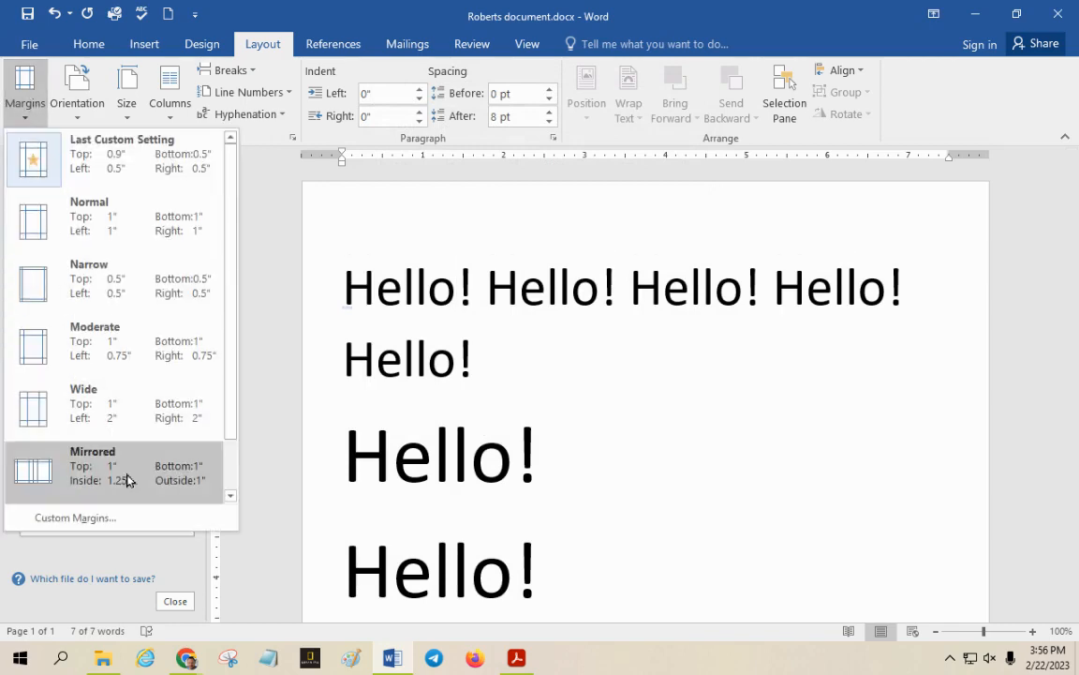
click(130, 523)
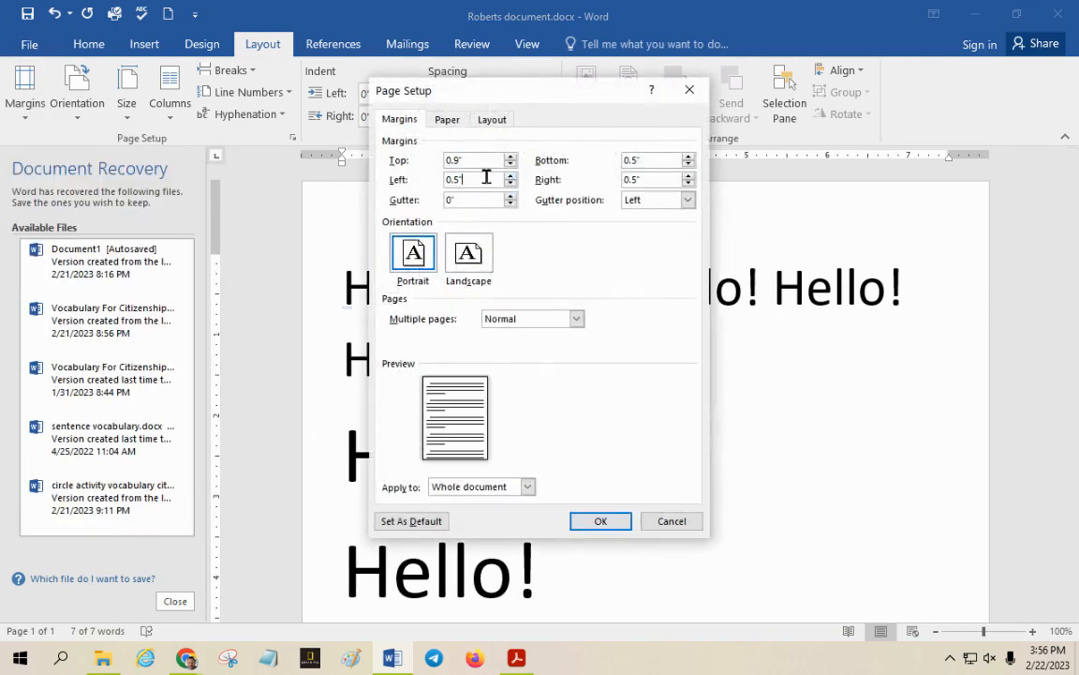
drag(486, 177, 430, 207)
click(600, 521)
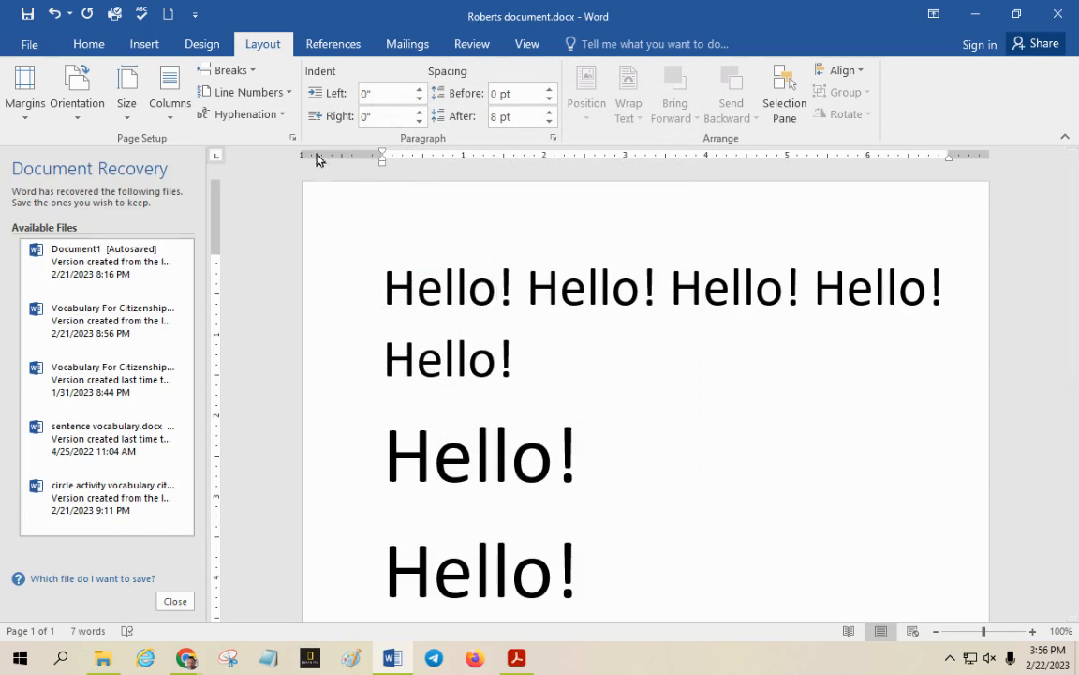
Apply the Normal margins preset of 1" on all sides and switch to the Lesson 4 document in Chrome
click(34, 107)
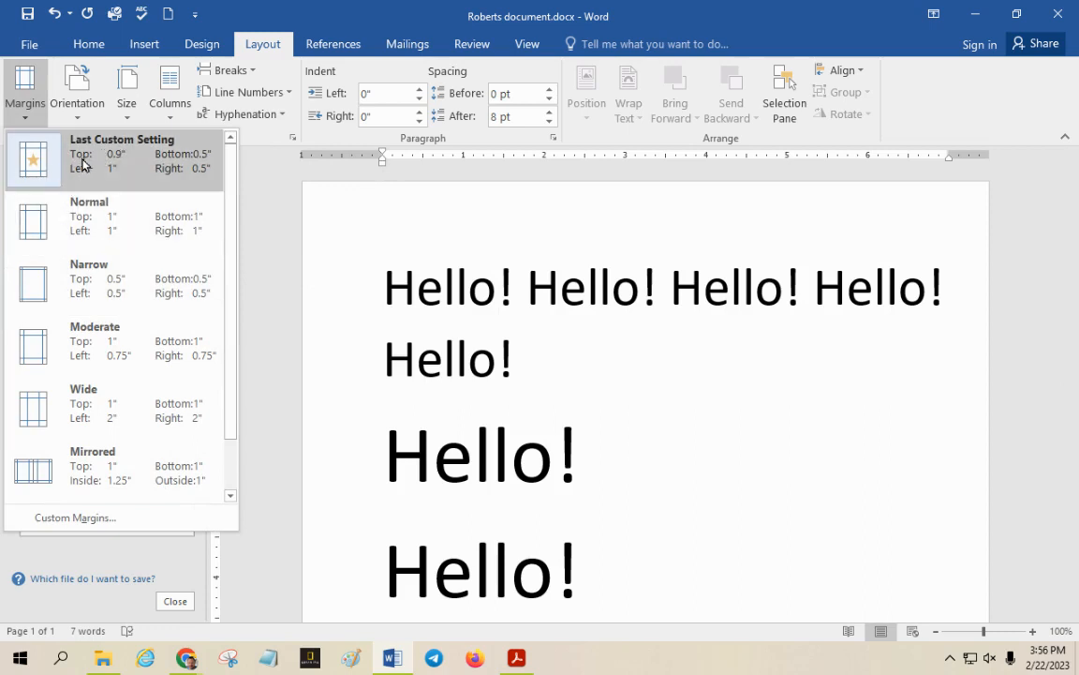
click(38, 223)
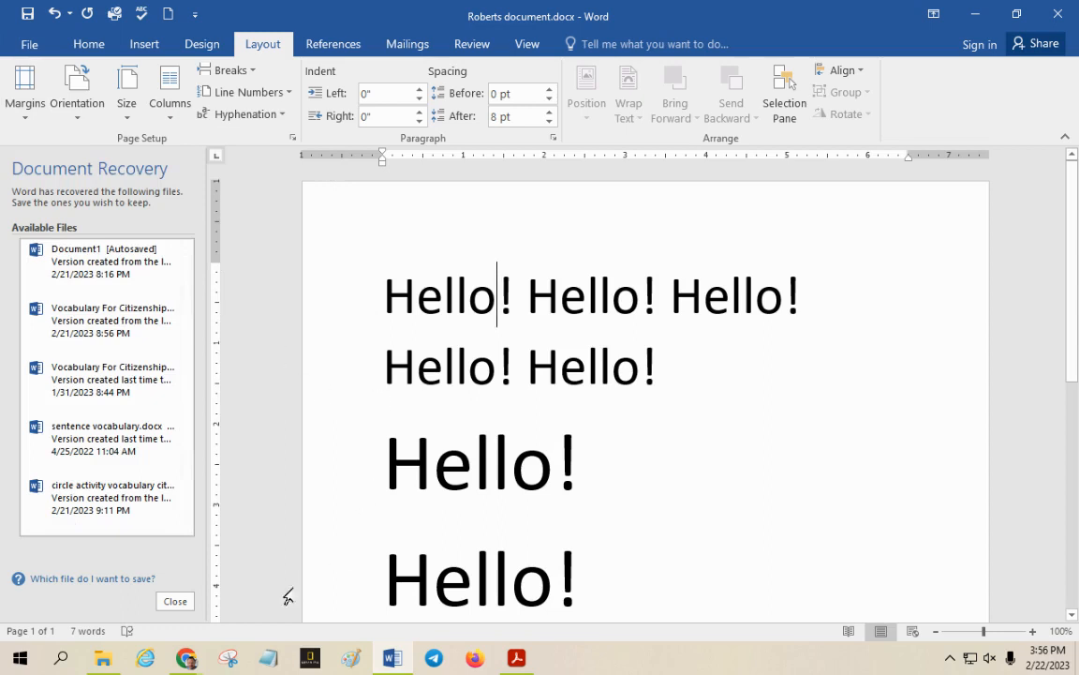
click(197, 662)
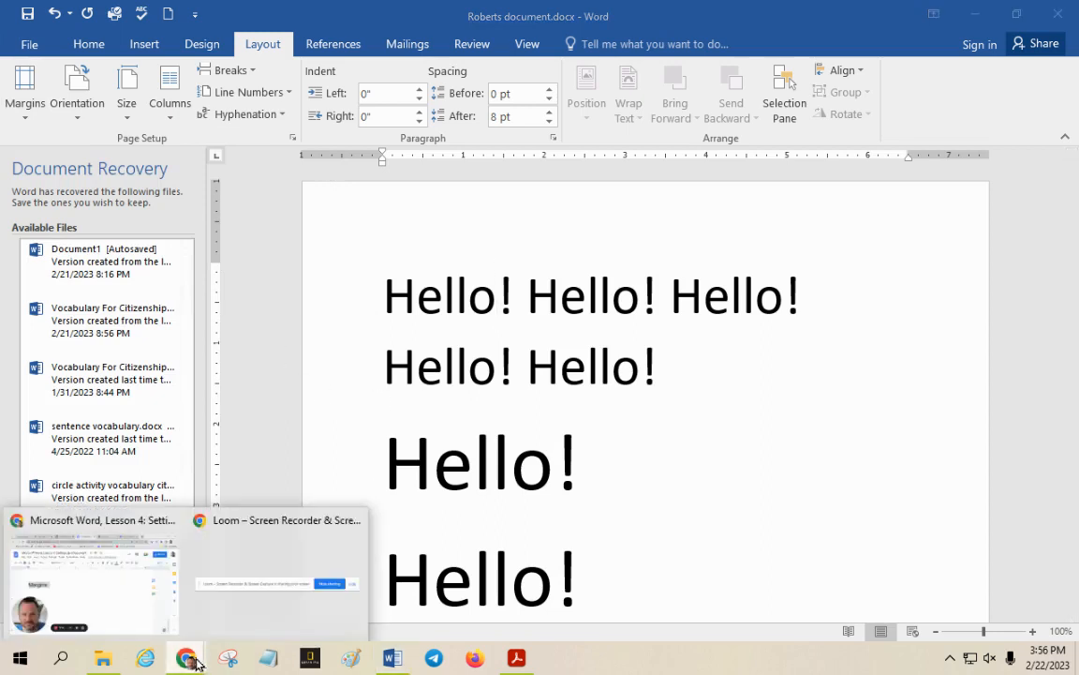
click(119, 603)
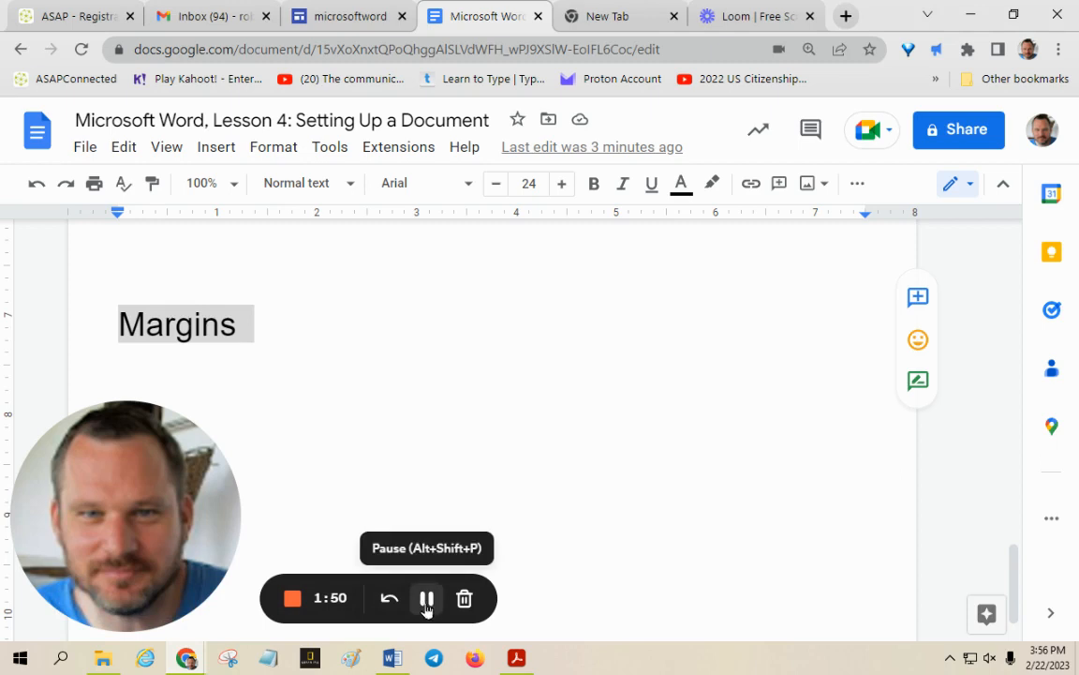
Return to Word, undo the last change to the first question's answer, and answer the second question with "portrait"
click(392, 660)
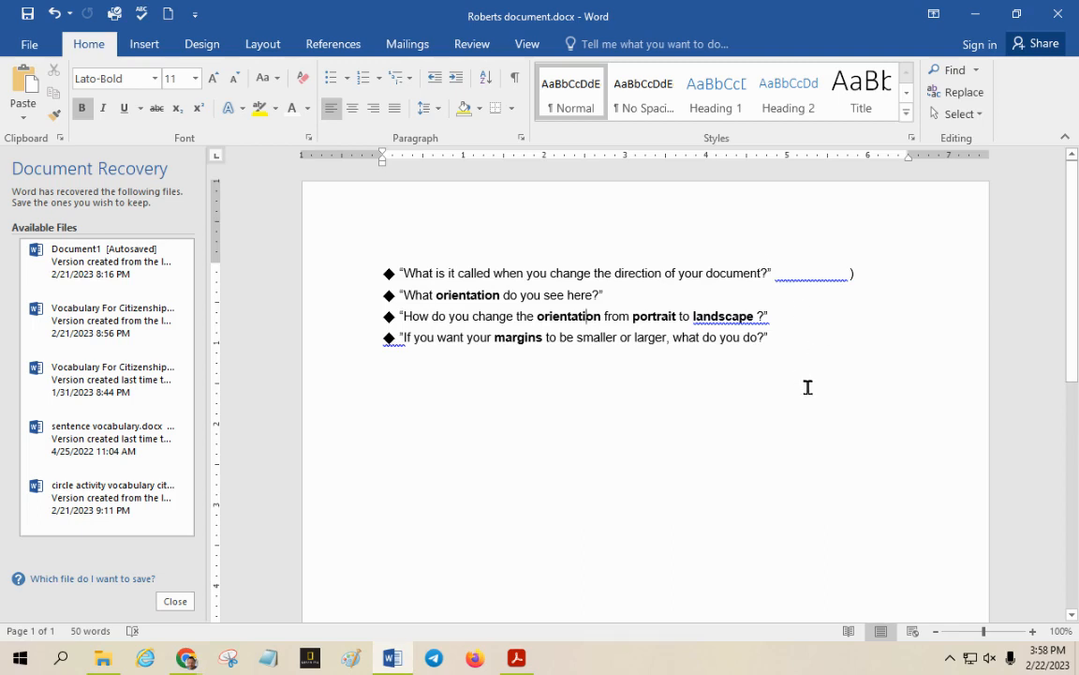
key(ctrl+z)
click(723, 337)
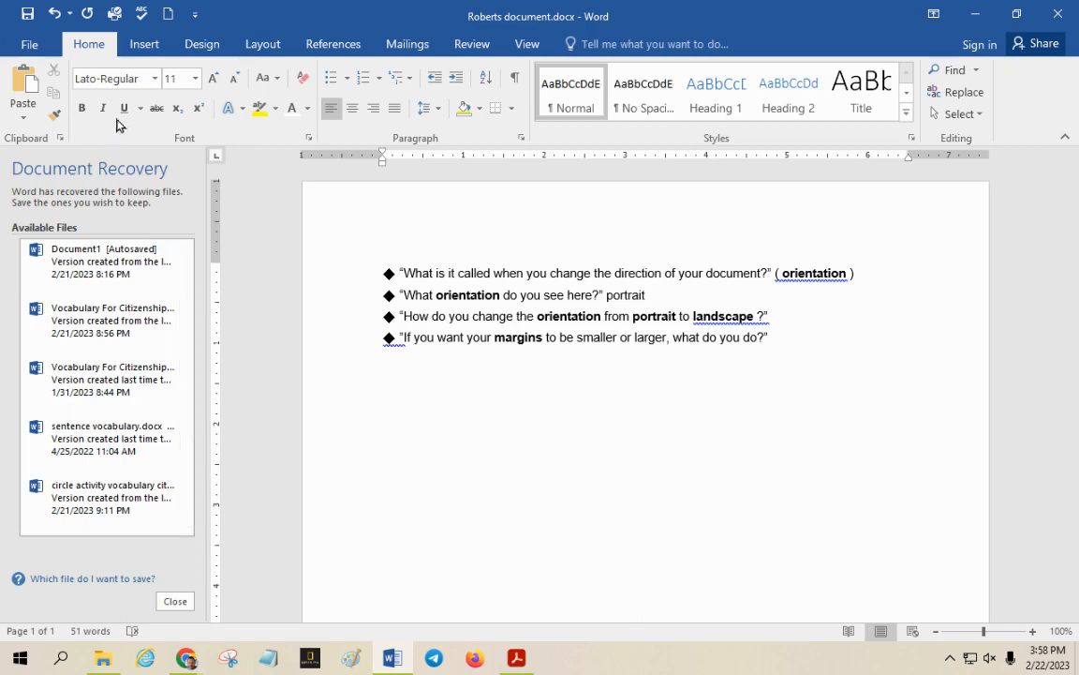
Change the question page's orientation from portrait to Landscape
click(259, 46)
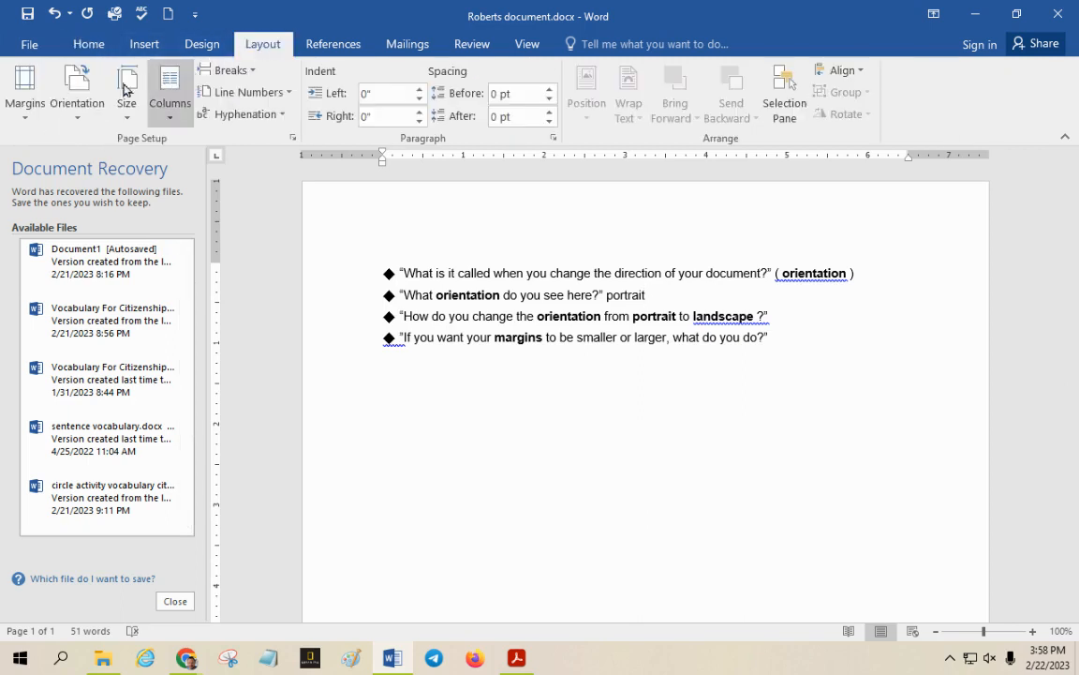
click(83, 100)
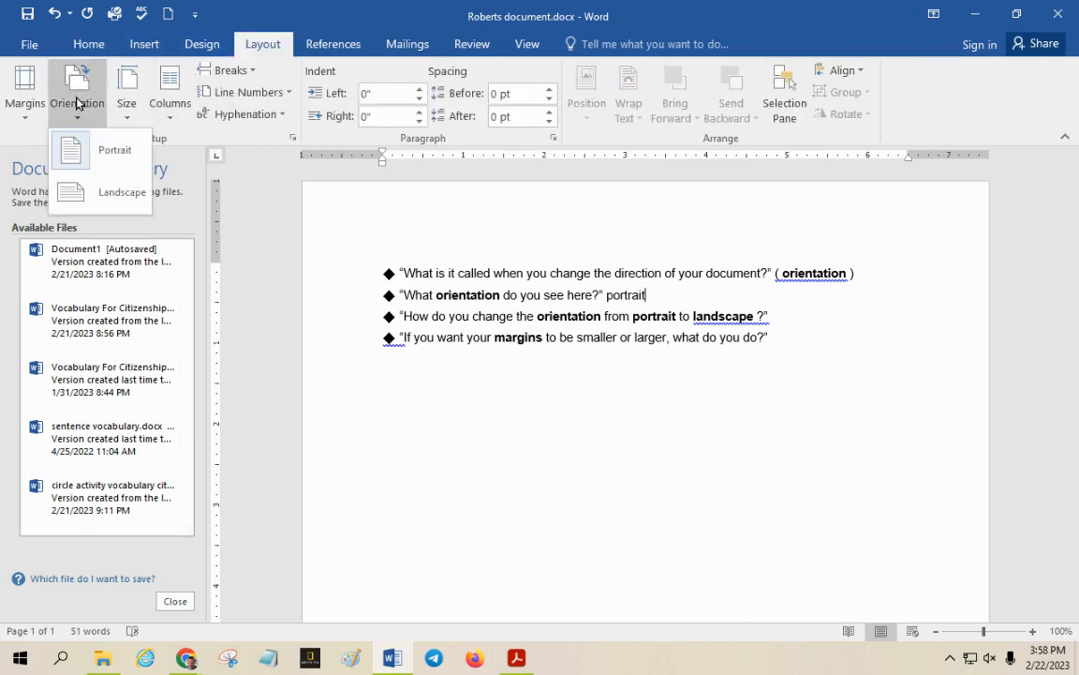
click(75, 190)
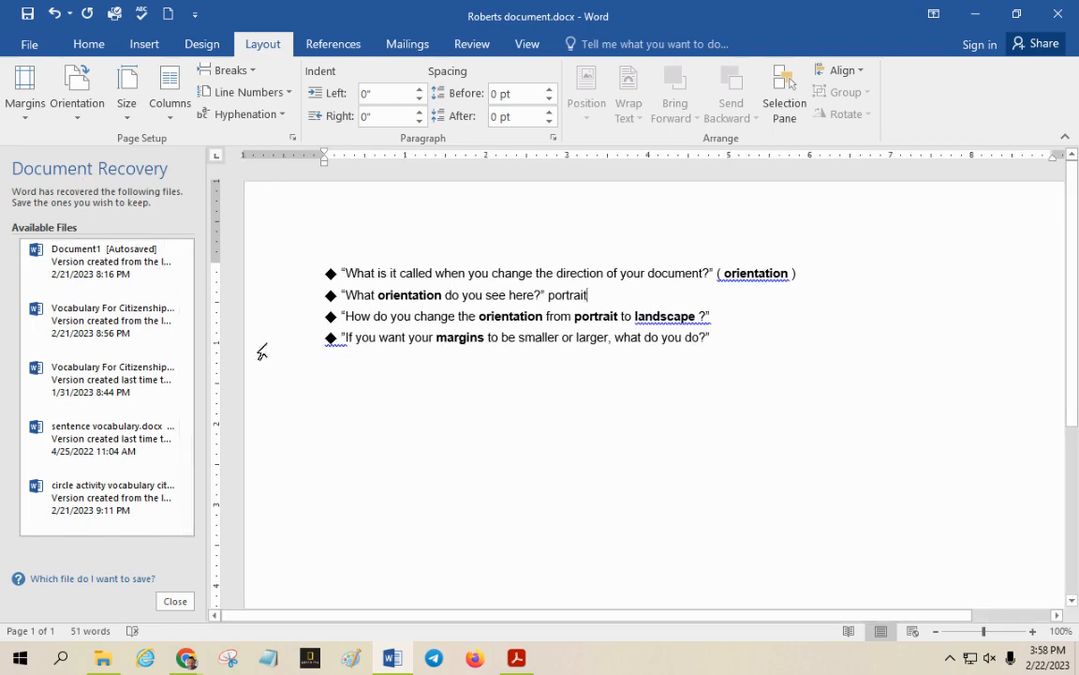
Apply the Wide margins preset of 2" left and right to the landscape page, and replace it with the Normal preset
click(38, 102)
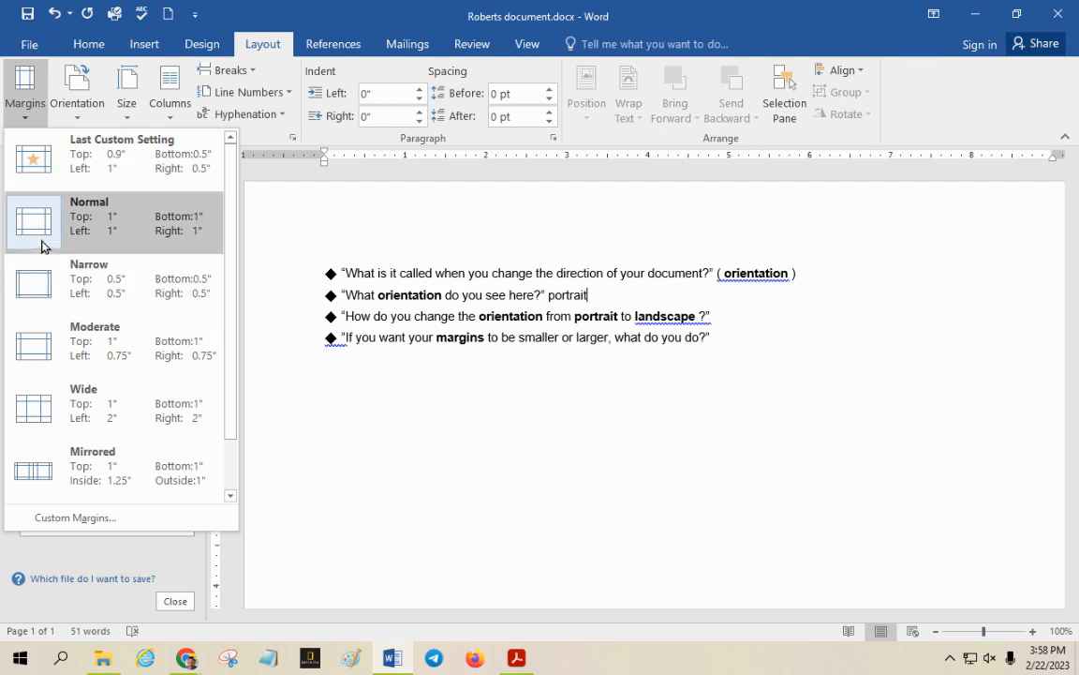
click(49, 412)
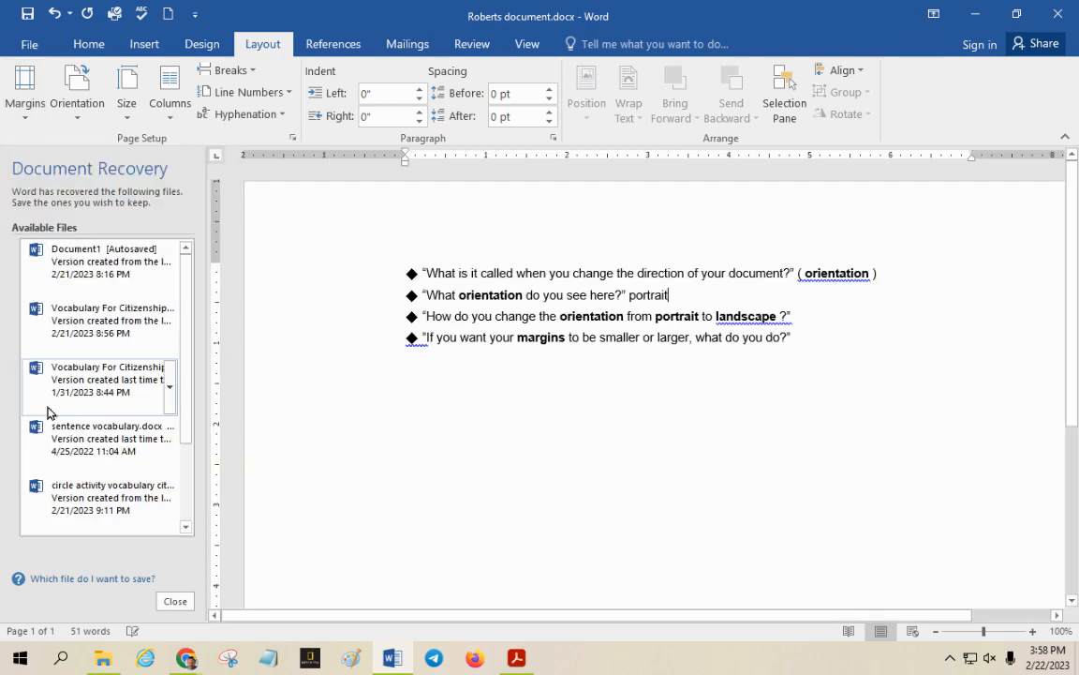
click(25, 94)
click(57, 227)
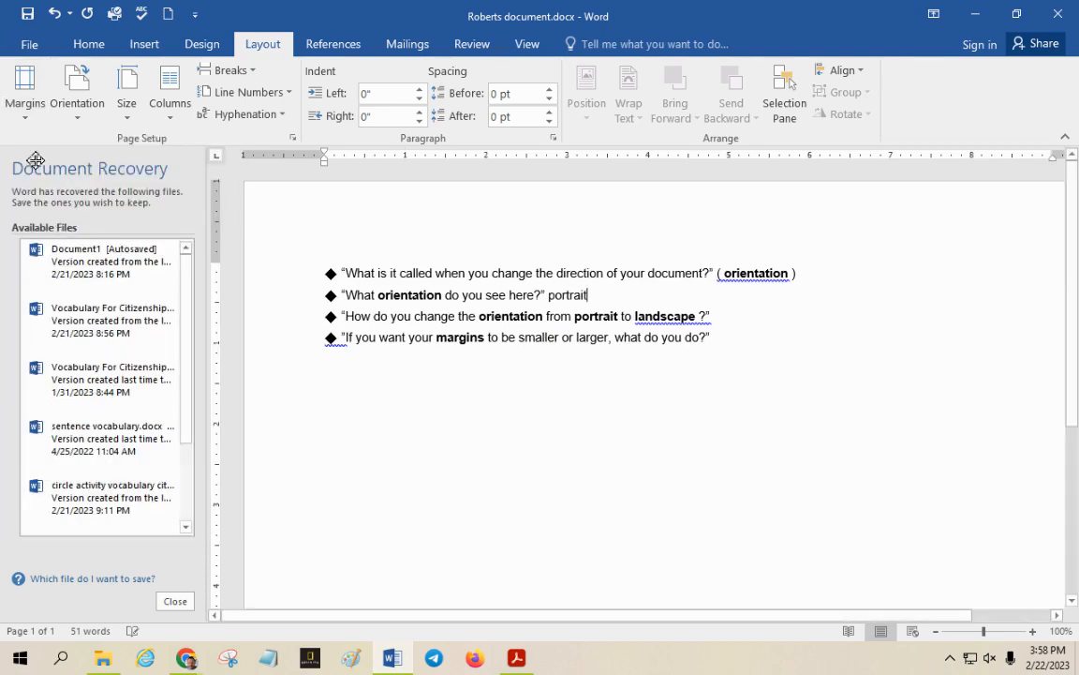
Set the landscape page's margins to the Narrow preset of 0.5" on all sides
click(25, 94)
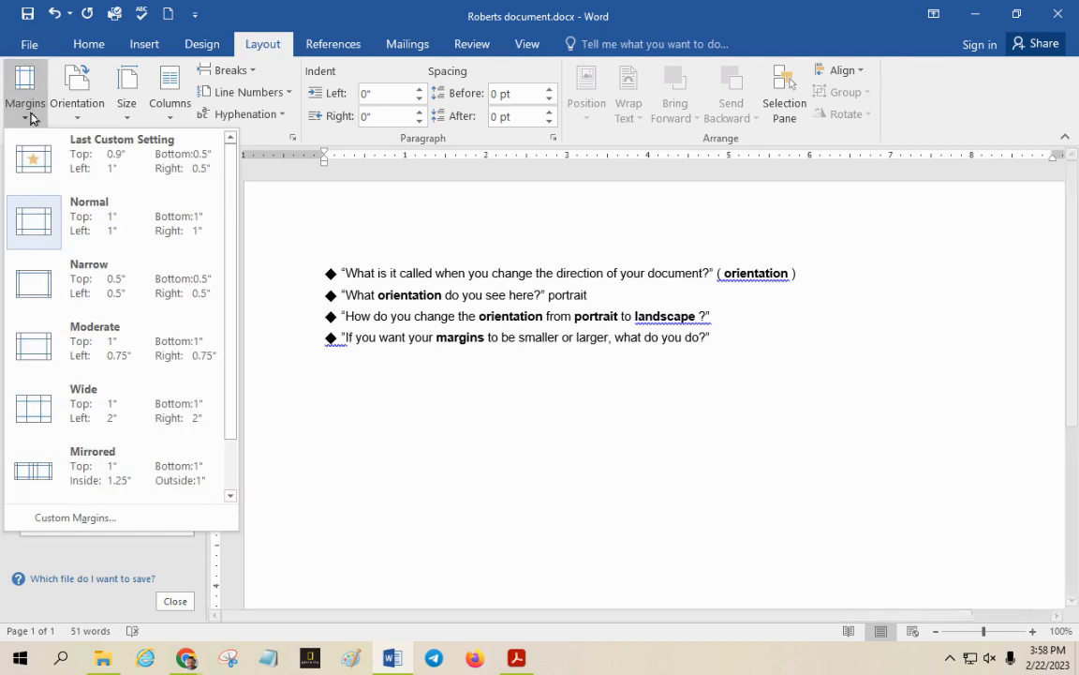
click(49, 288)
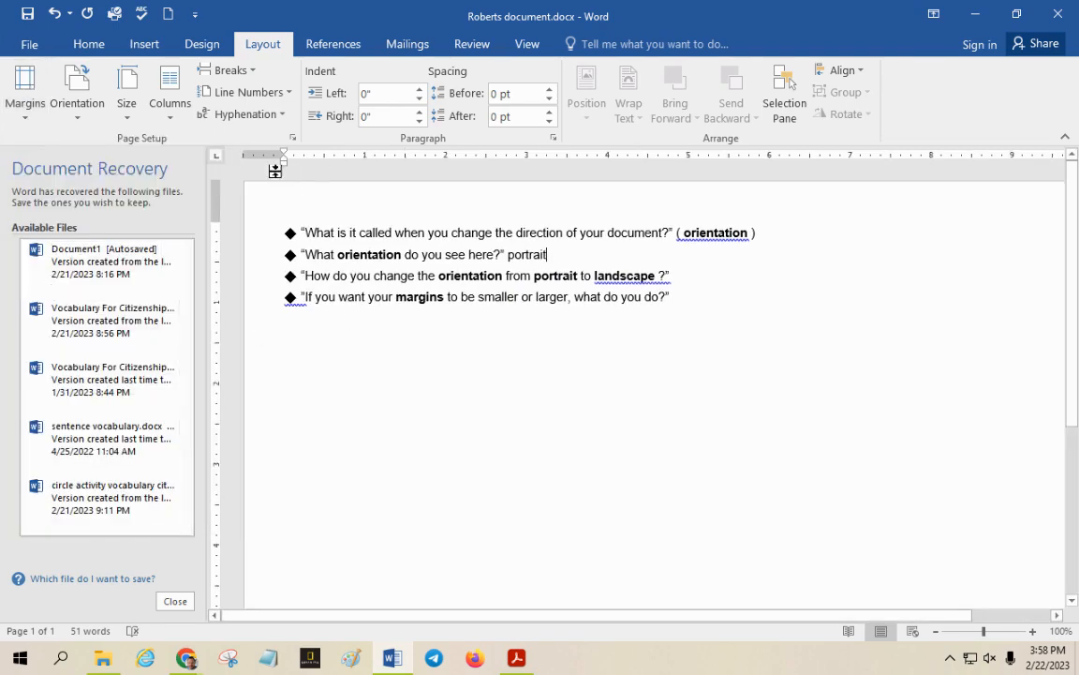
Switch to the Lesson 4 document in Chrome and highlight the heading "Saving a Document"
mouse_move(192, 656)
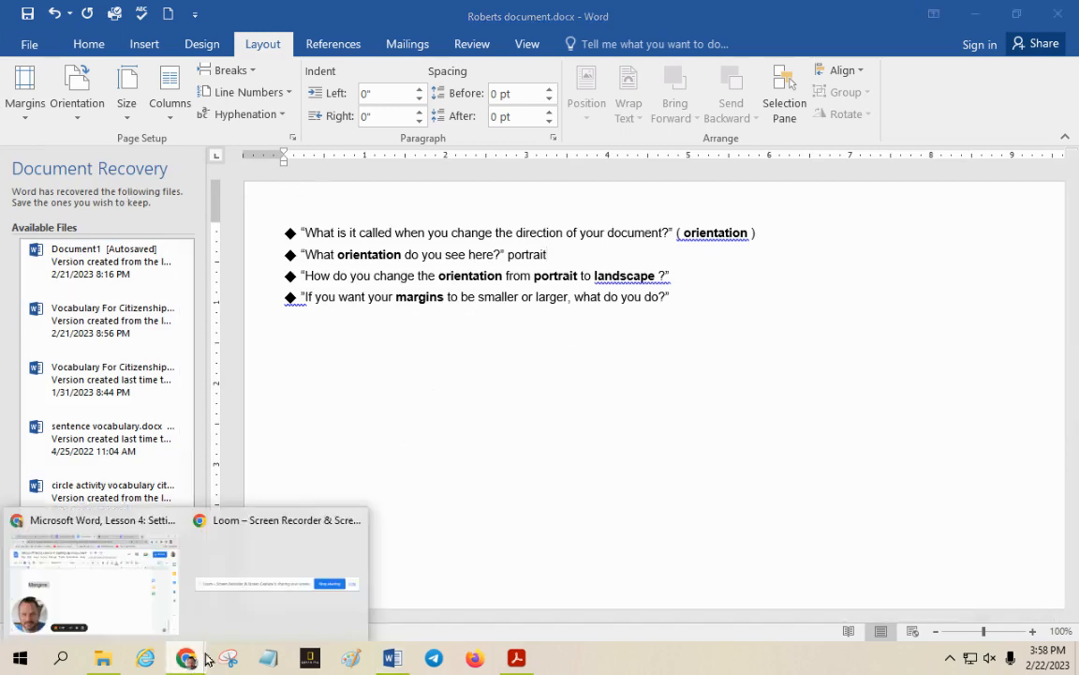
click(118, 588)
scroll(451, 518, down, 5)
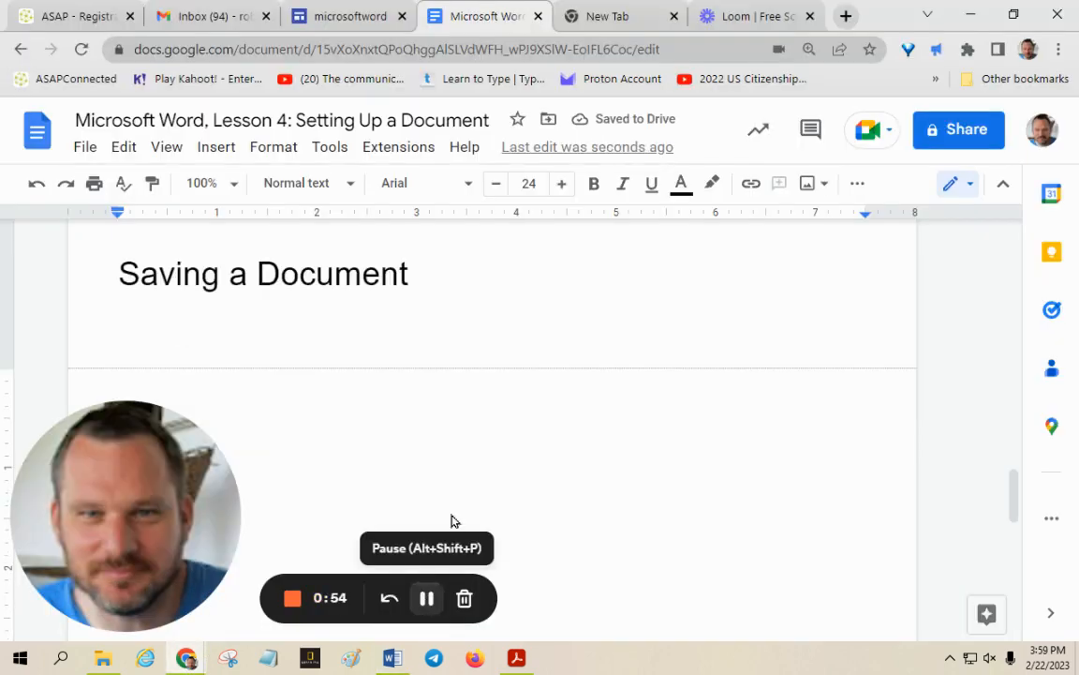
drag(103, 283, 419, 281)
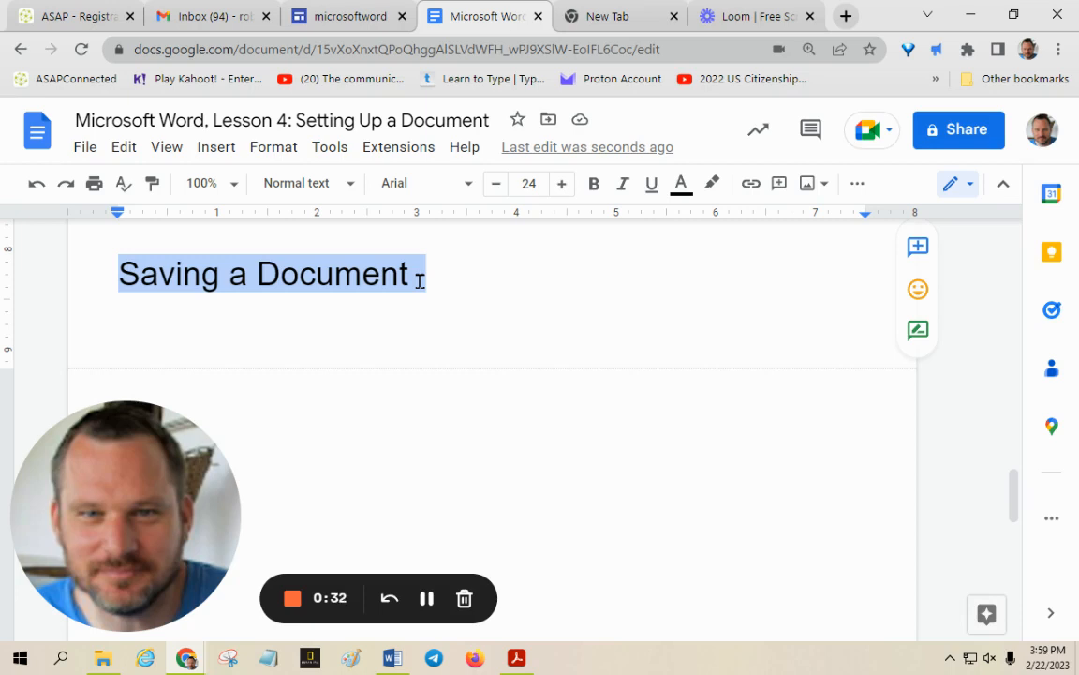
Switch to Word, show the Save As locations for the document, and return to the lesson document in Chrome
click(392, 659)
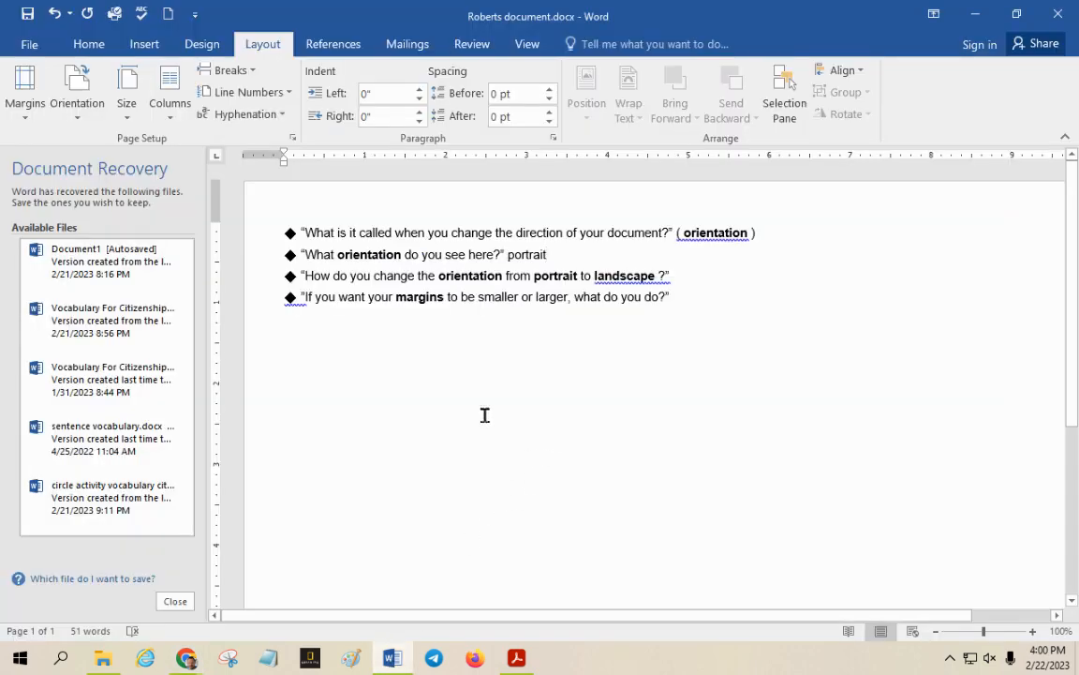
click(31, 44)
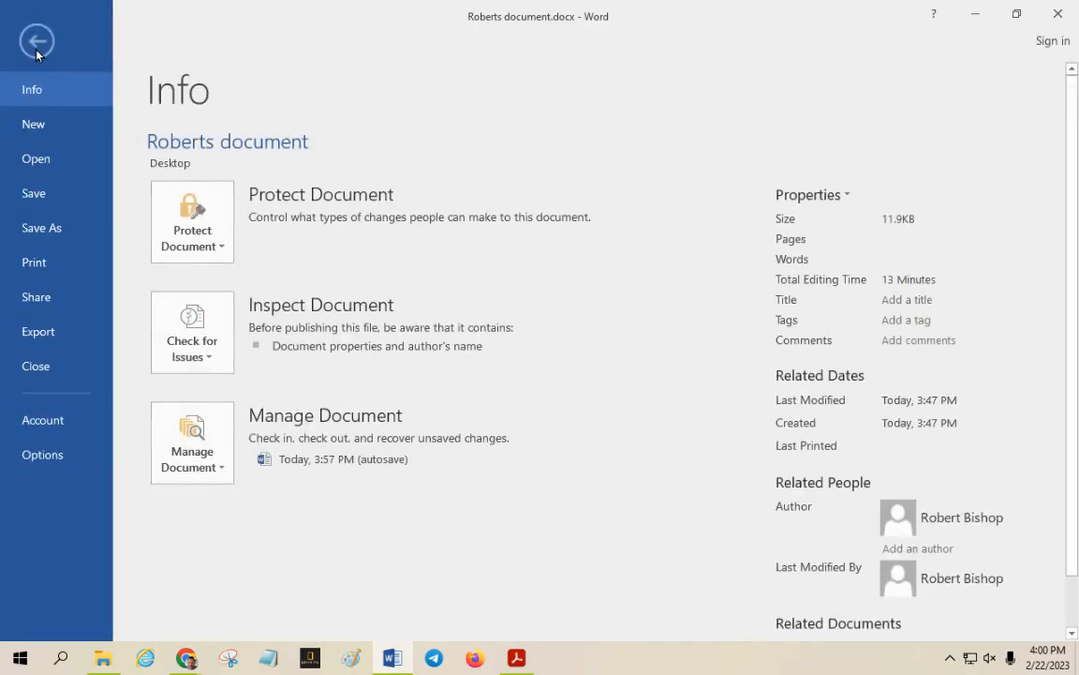
click(53, 229)
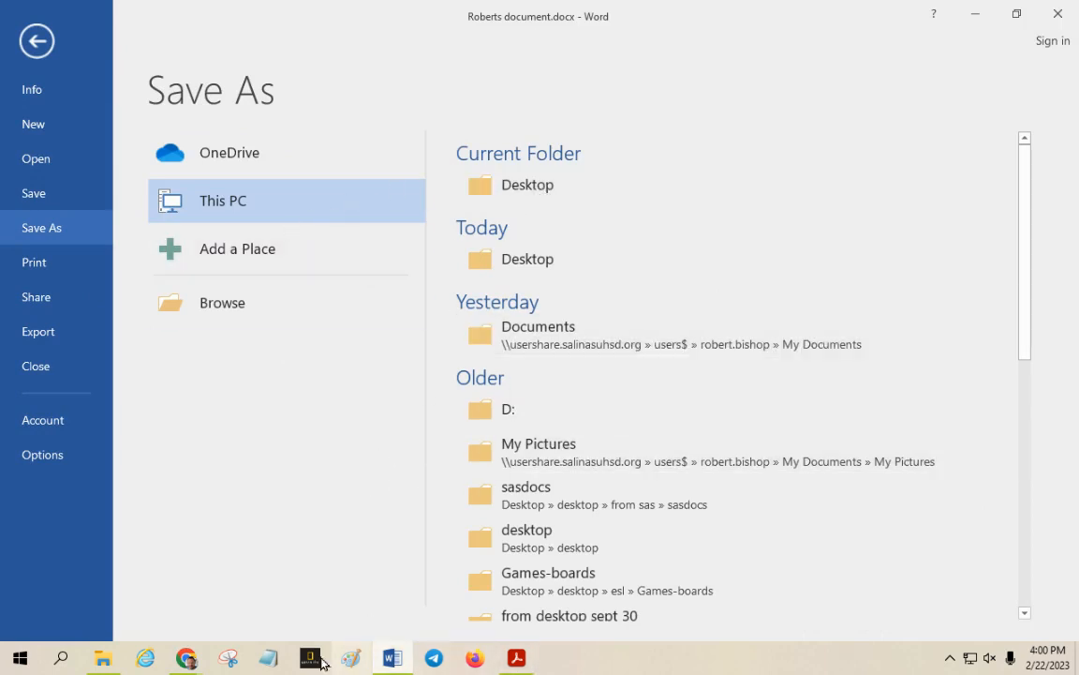
mouse_move(188, 665)
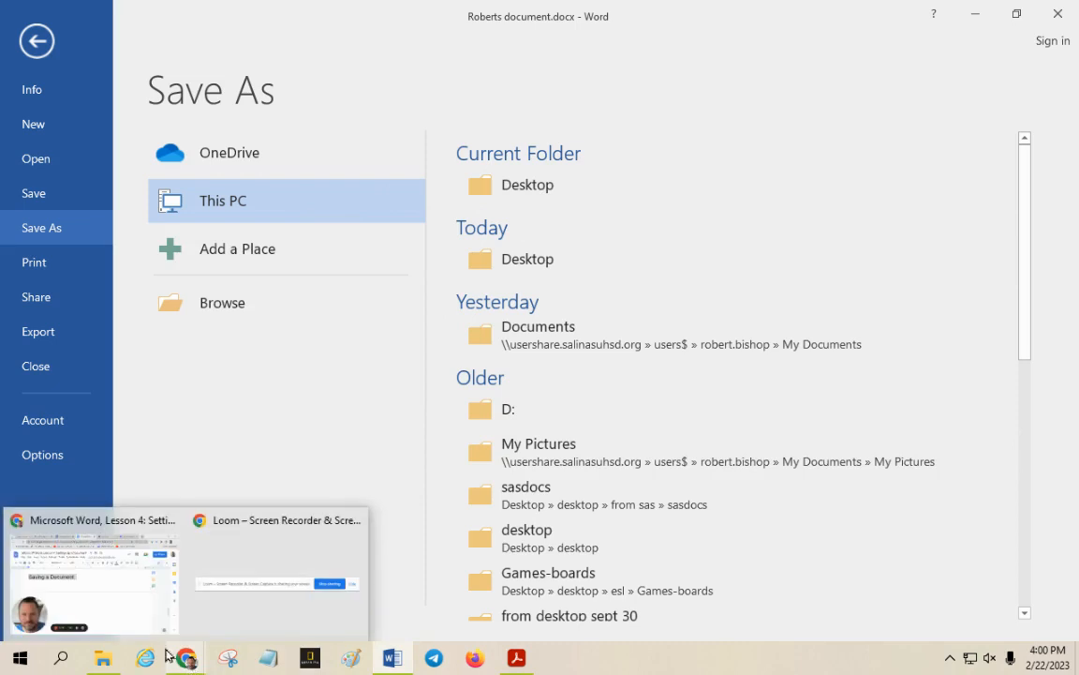
click(140, 598)
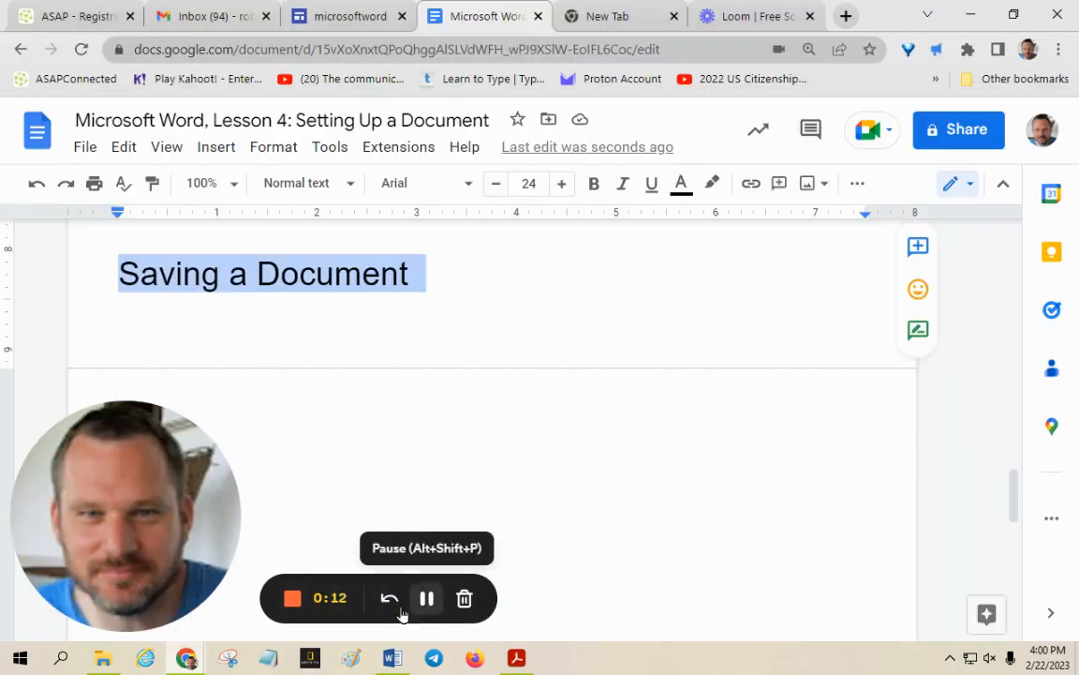